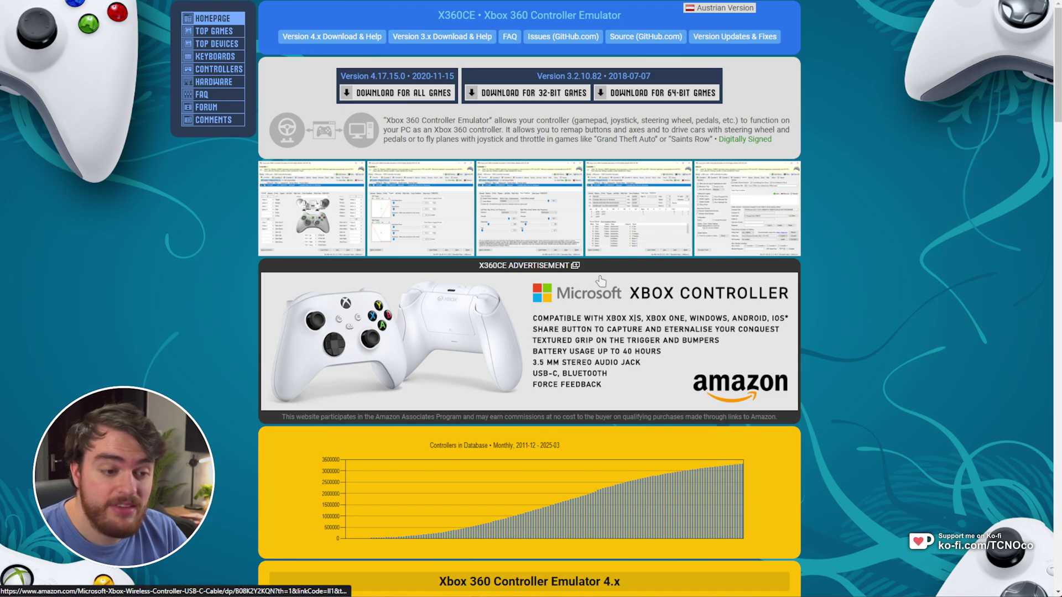
# Open the x360ce.zip archive in 7-Zip and select x360ce.exe inside it
pyautogui.click(916, 80)
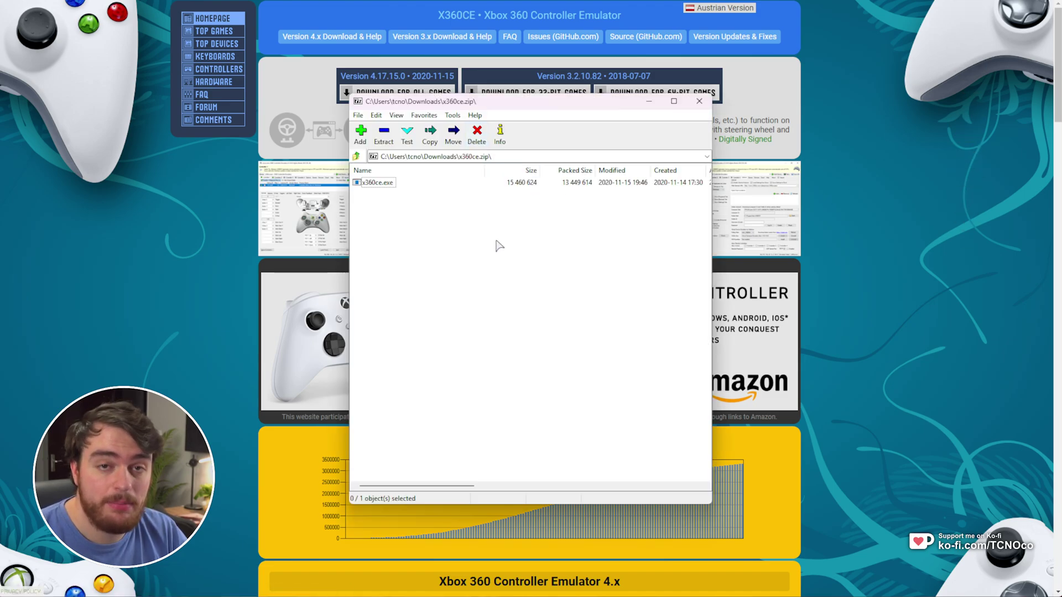
pyautogui.hotkey('ctrl', 'a')
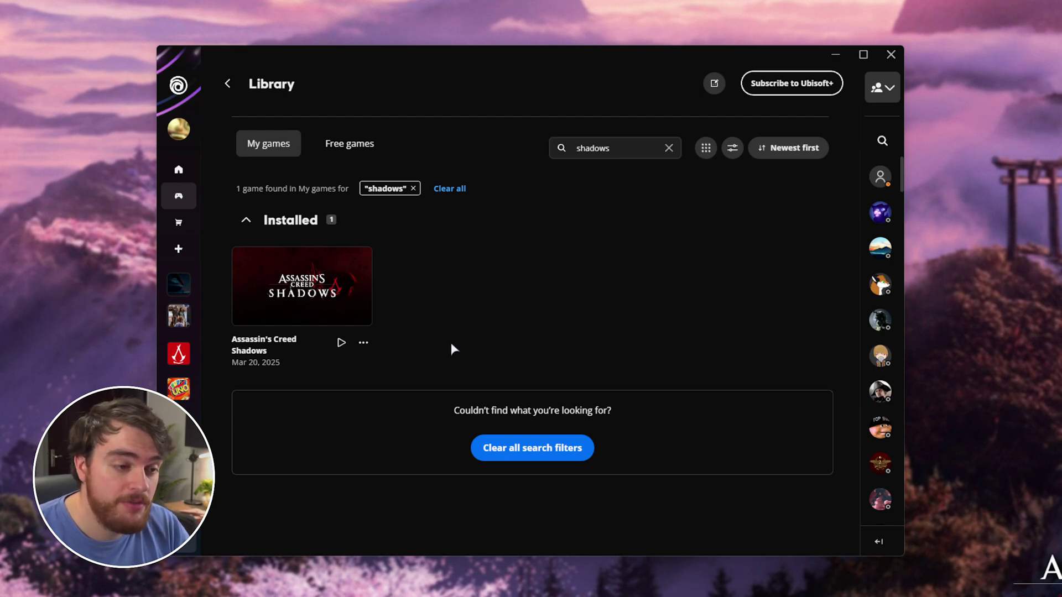
# Open Assassin's Creed Shadows' installation folder from Ubisoft Connect's properties and locate ACShadows.exe
pyautogui.click(363, 343)
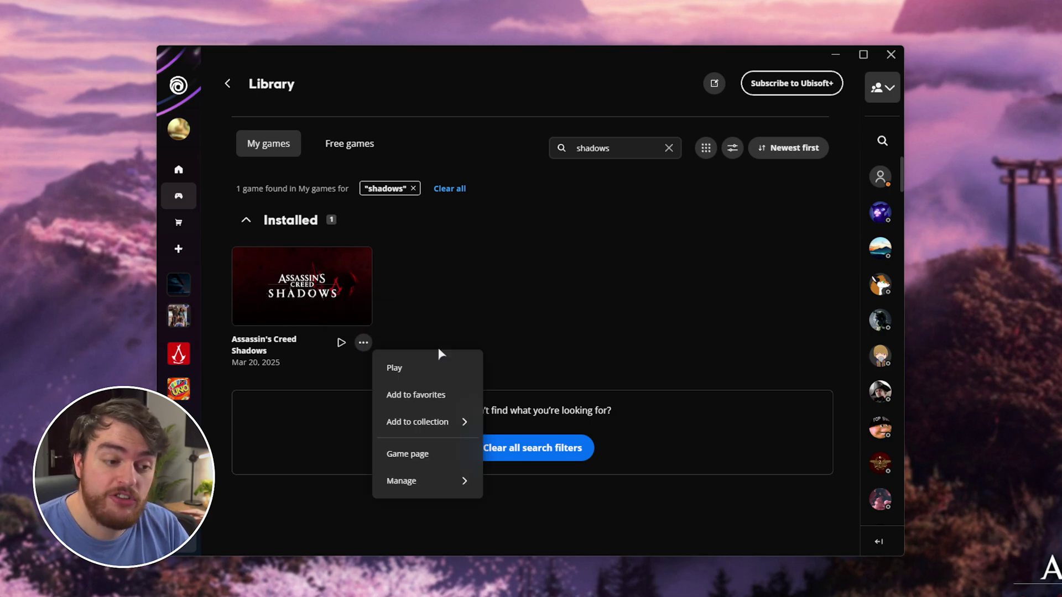
pyautogui.moveTo(427, 482)
pyautogui.click(516, 374)
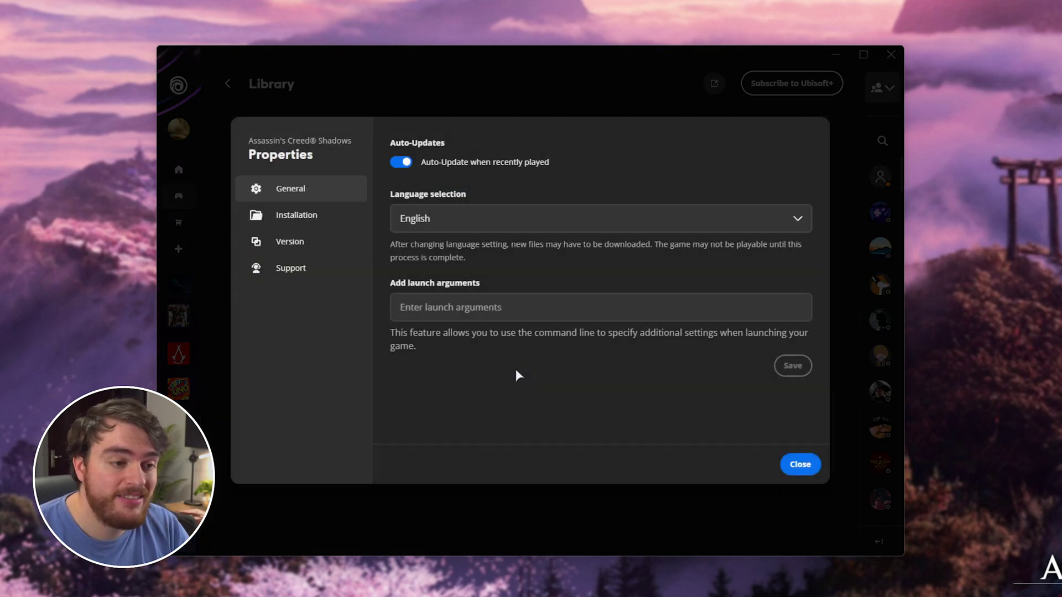
pyautogui.click(312, 222)
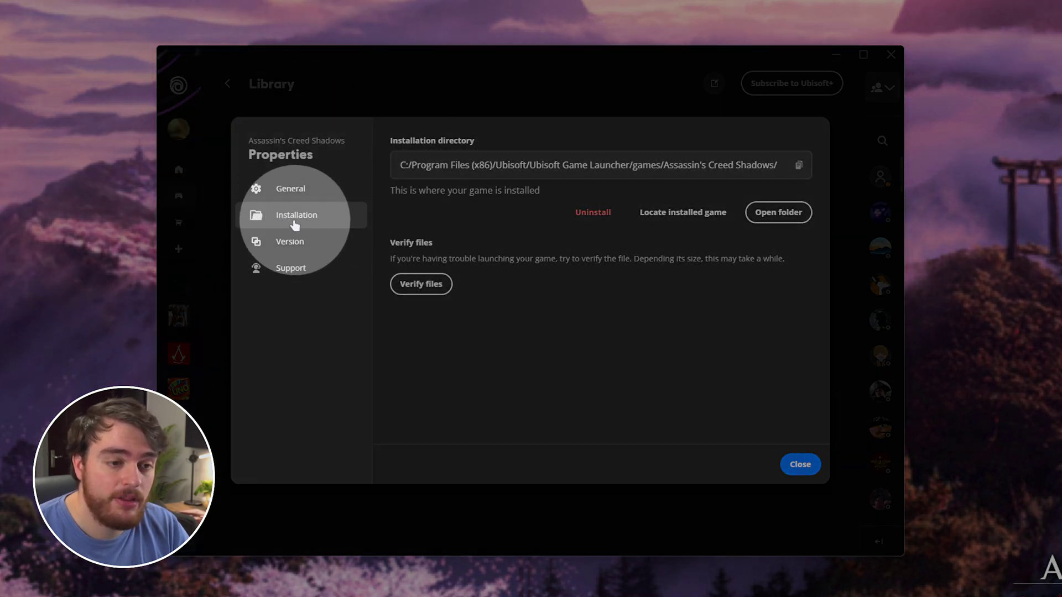
pyautogui.click(780, 215)
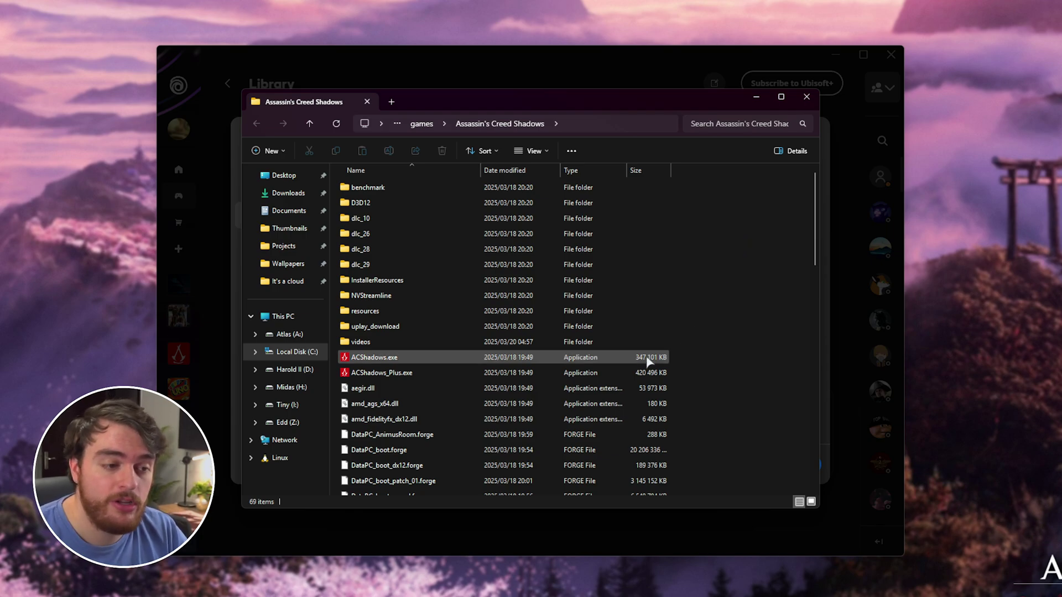
pyautogui.click(582, 362)
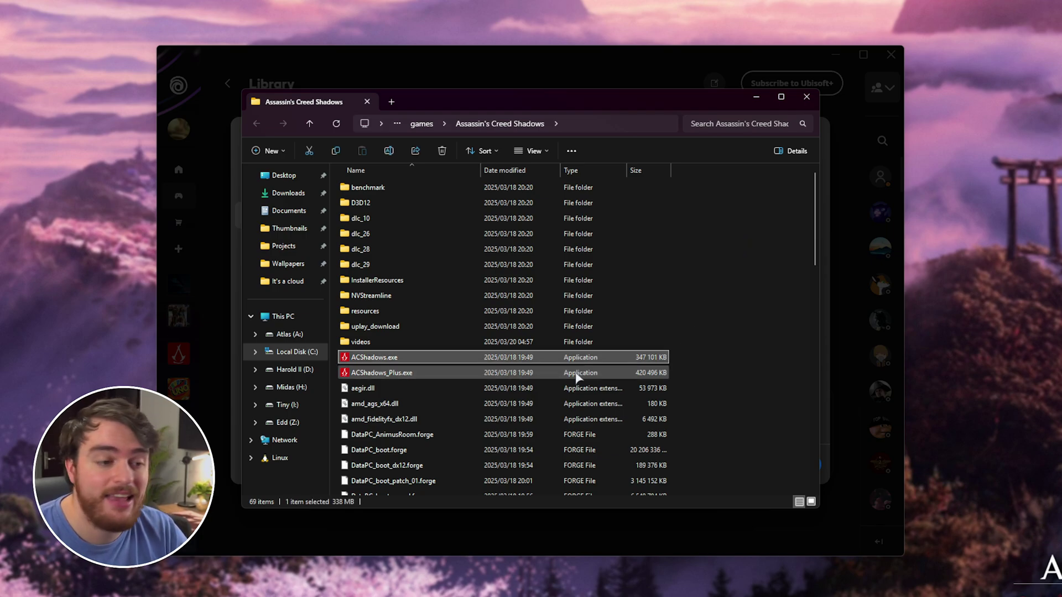
# In Steam, bring up Rust's Manage options to browse its local files
pyautogui.moveTo(736, 316); pyautogui.dragTo(762, 356)
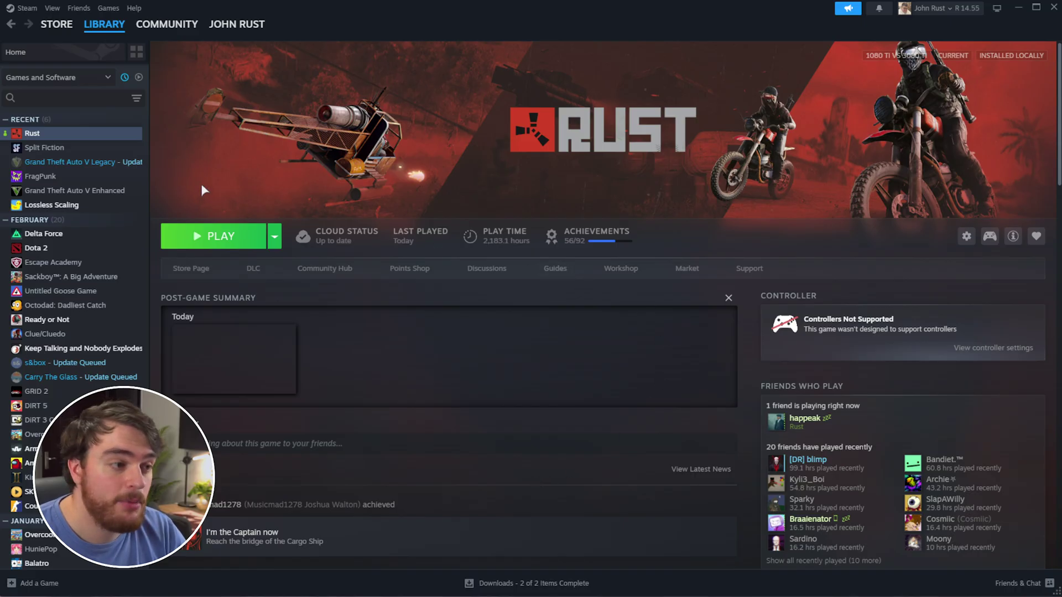
pyautogui.rightClick(100, 136)
pyautogui.moveTo(133, 216)
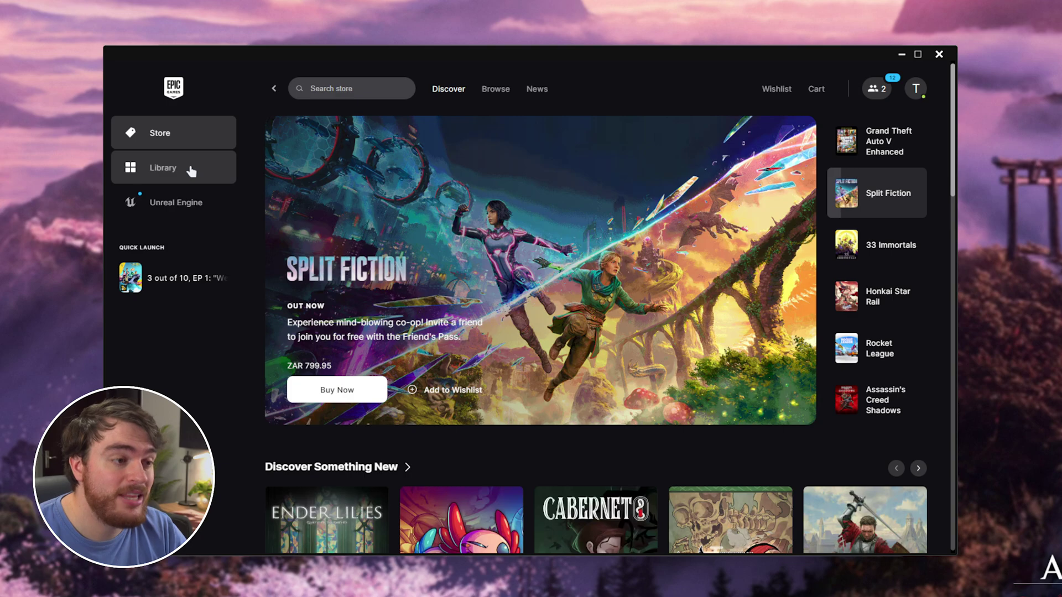
# Open the 3 out of 10 game's Manage settings in the Epic Games library to find its install location
pyautogui.click(190, 168)
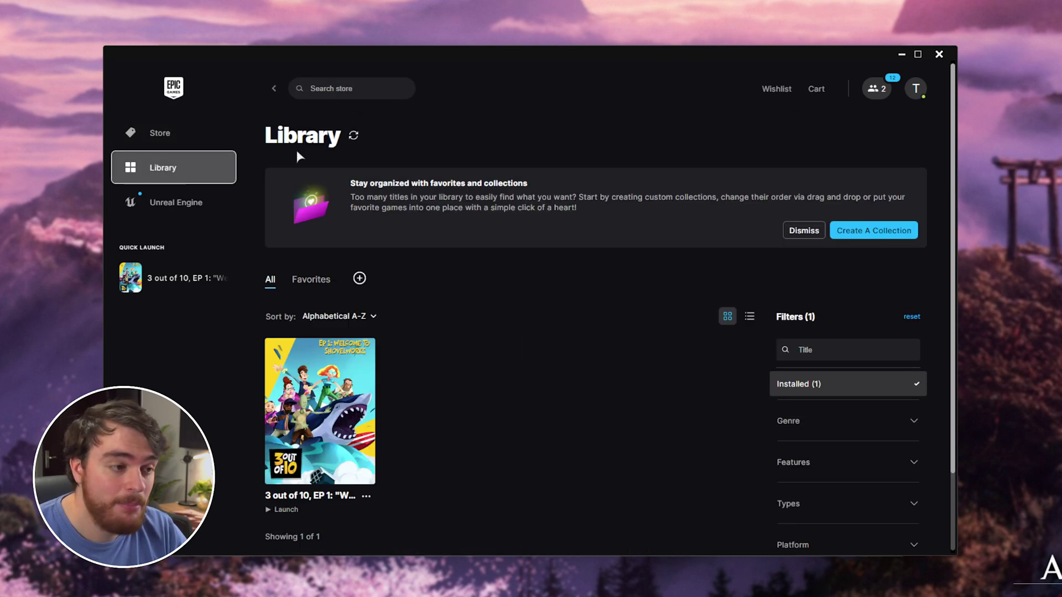
pyautogui.scroll(-2, 367, 415)
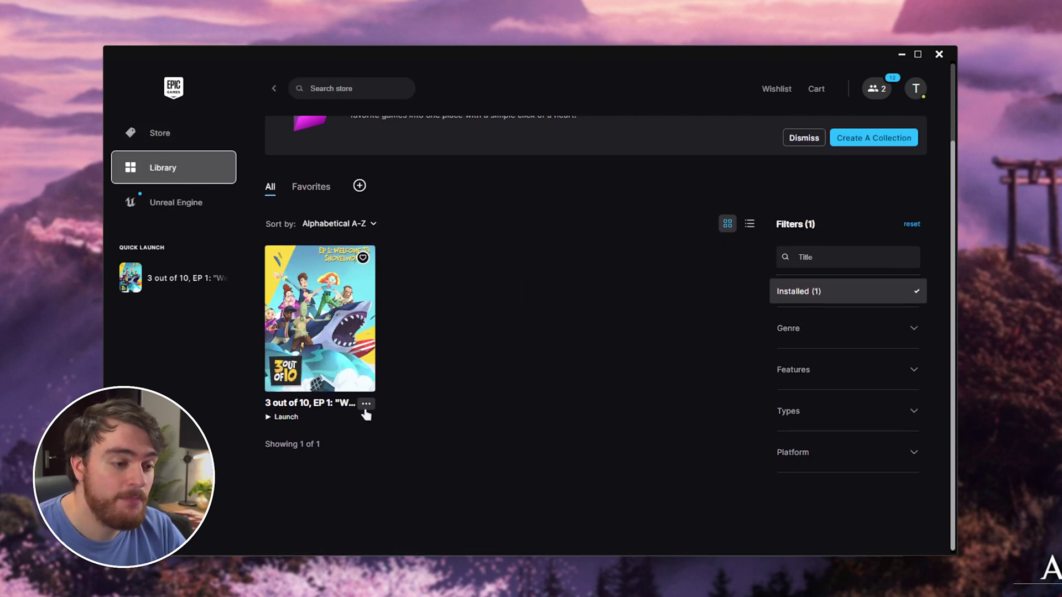
pyautogui.click(365, 408)
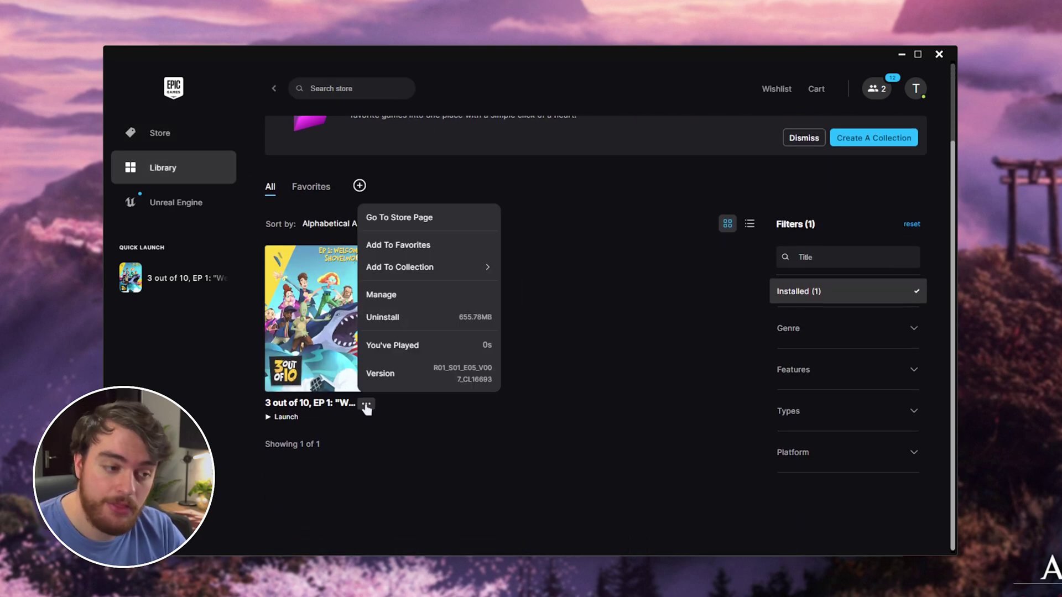
pyautogui.click(457, 297)
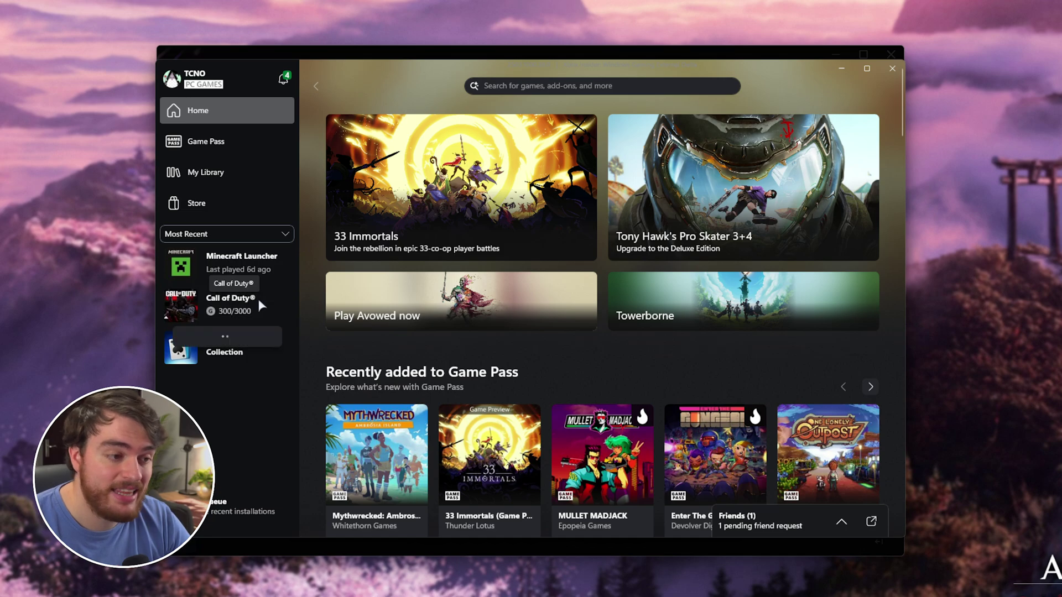
# Show Call of Duty's file and install info under Manage in the Xbox app
pyautogui.click(222, 484)
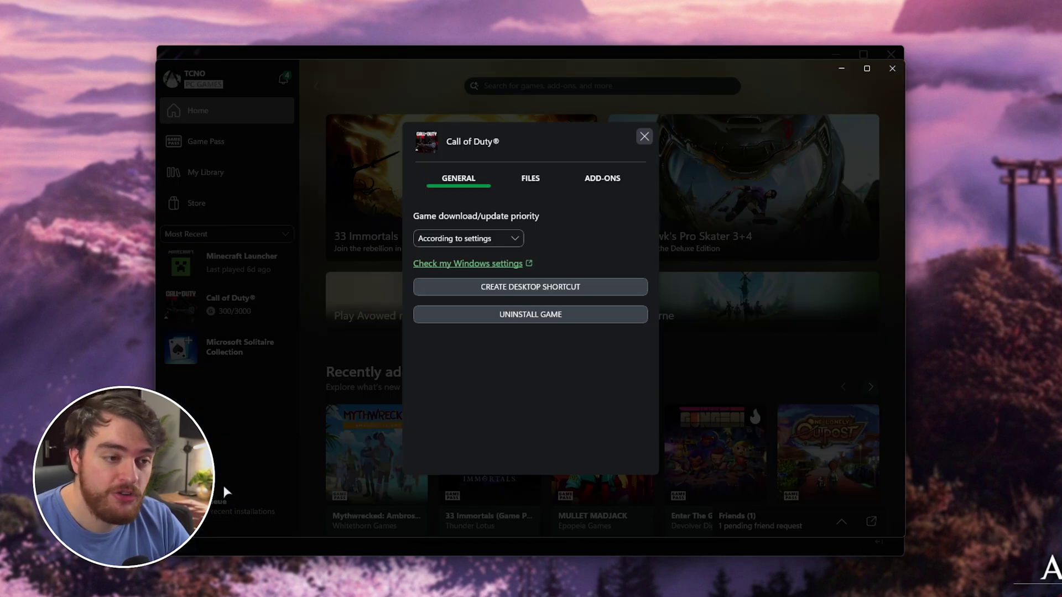
pyautogui.click(546, 183)
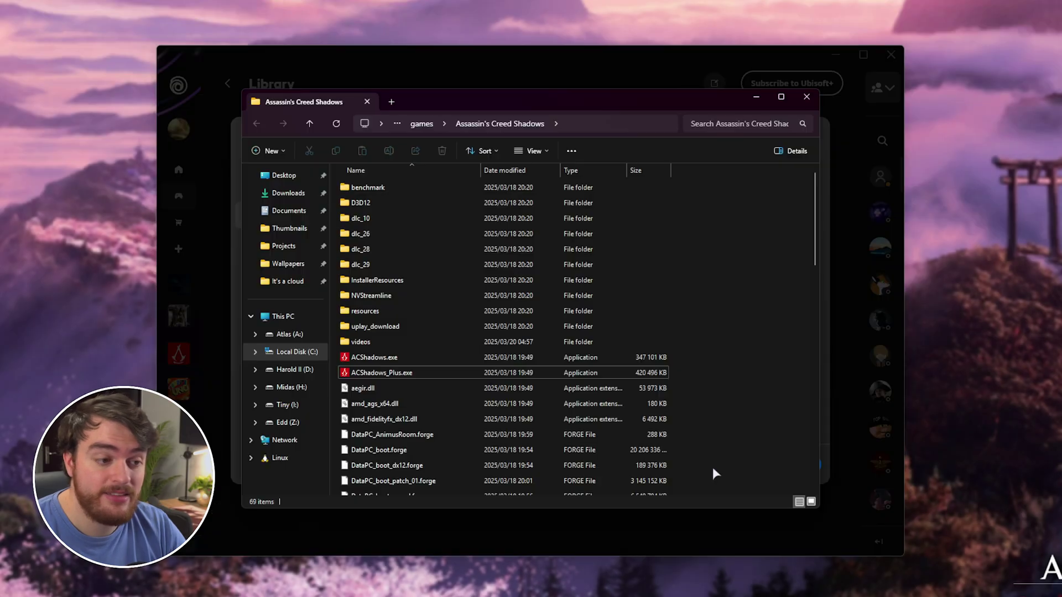
pyautogui.moveTo(712, 473); pyautogui.dragTo(658, 104)
# Copy x360ce.exe from the 7-Zip archive into the Assassin's Creed Shadows folder, then close 7-Zip
pyautogui.click(697, 339)
pyautogui.hotkey('alt', 'Tab')
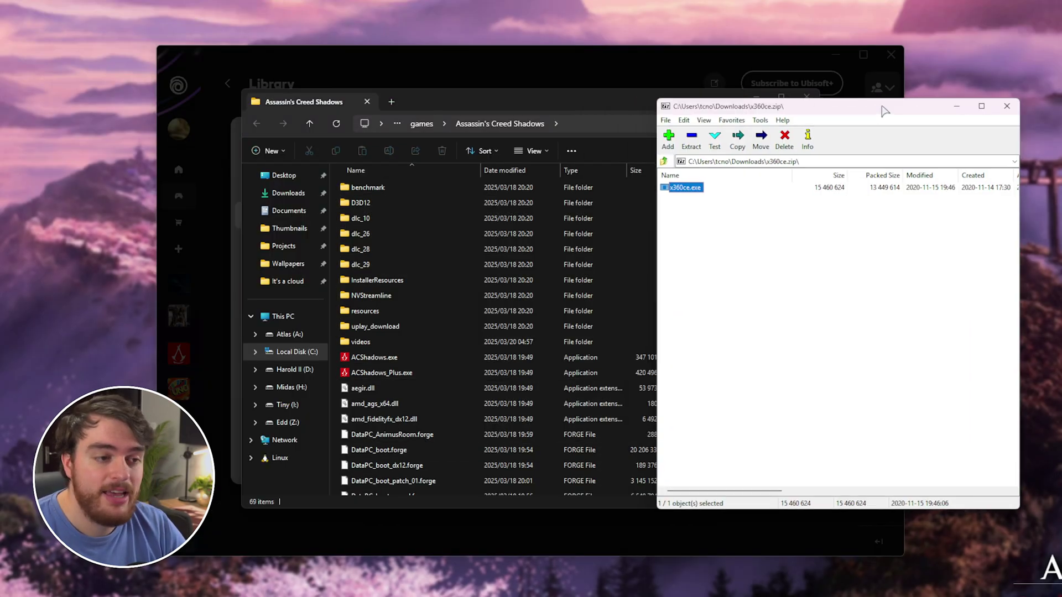
pyautogui.moveTo(711, 189); pyautogui.dragTo(430, 450)
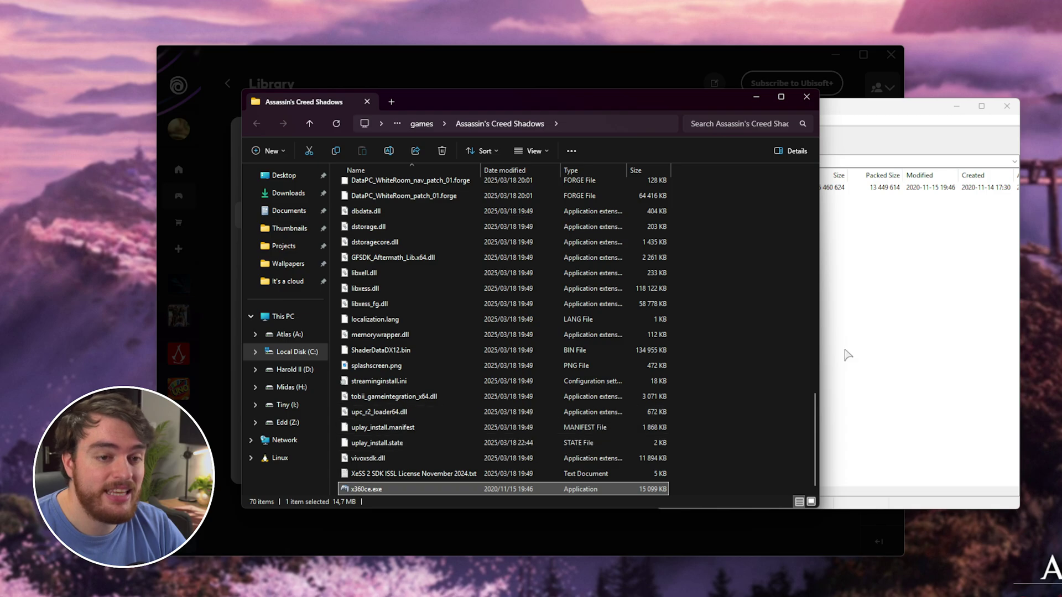
pyautogui.click(1007, 105)
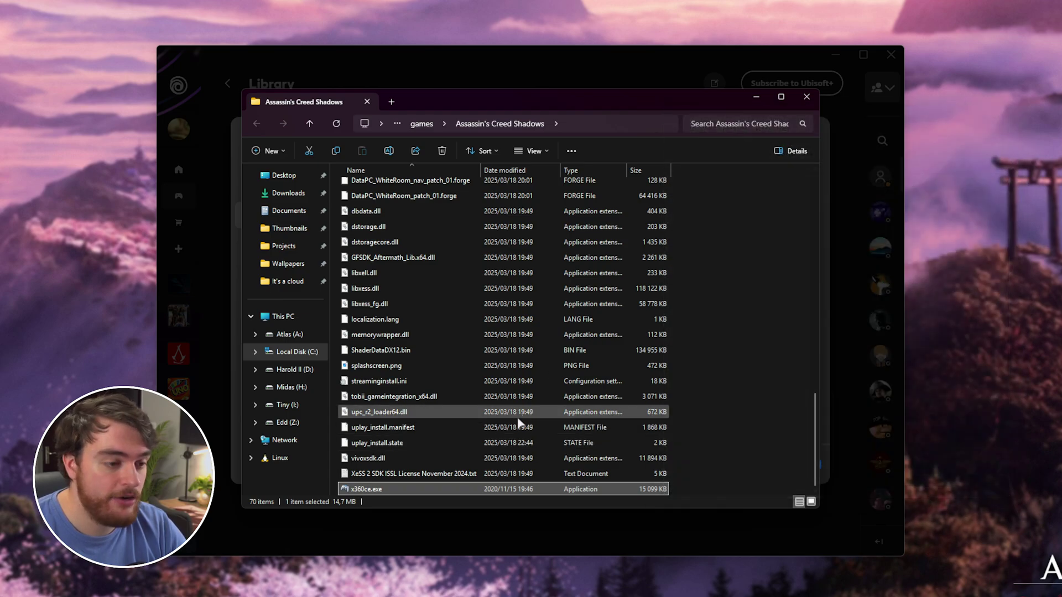
# Launch x360ce.exe, enable Mapped Devices and Get XInput State, and view the driver issue
pyautogui.doubleClick(554, 490)
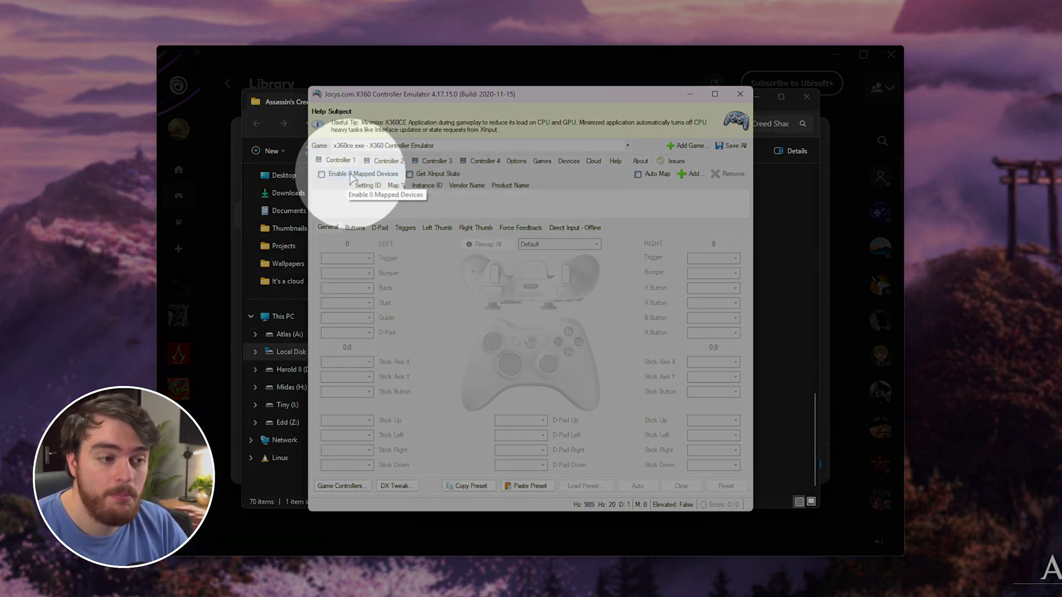
pyautogui.click(351, 175)
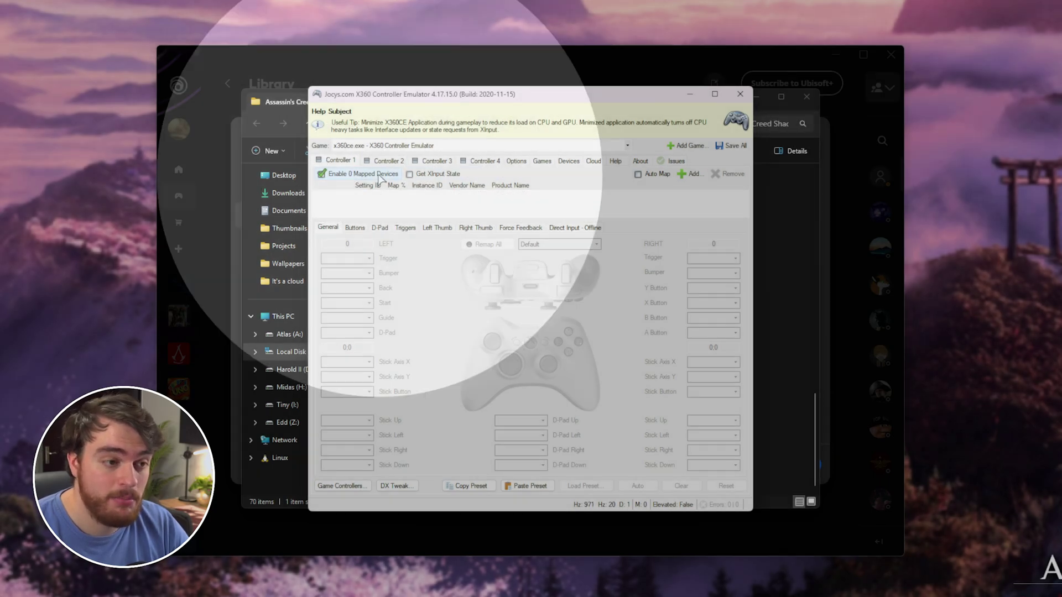
pyautogui.click(452, 174)
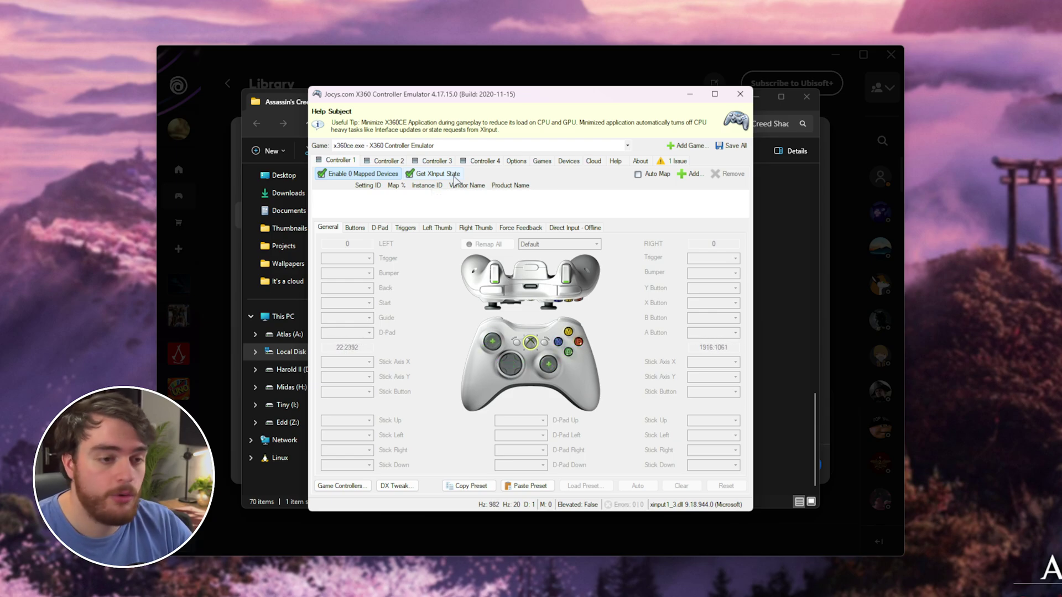
pyautogui.click(672, 163)
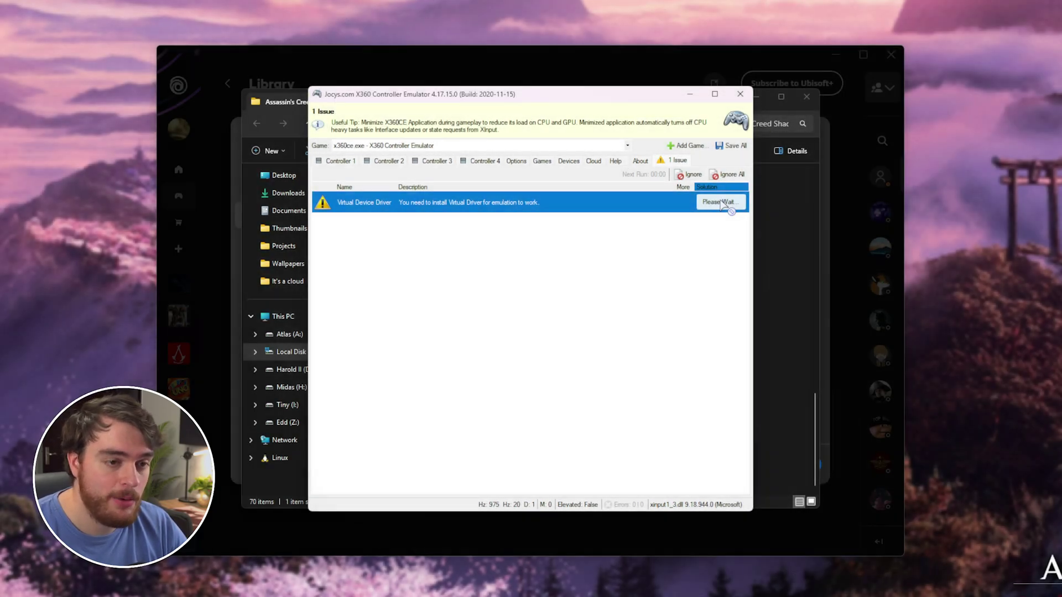
# Install the missing Virtual Device Driver, then switch to the Games list
pyautogui.click(721, 202)
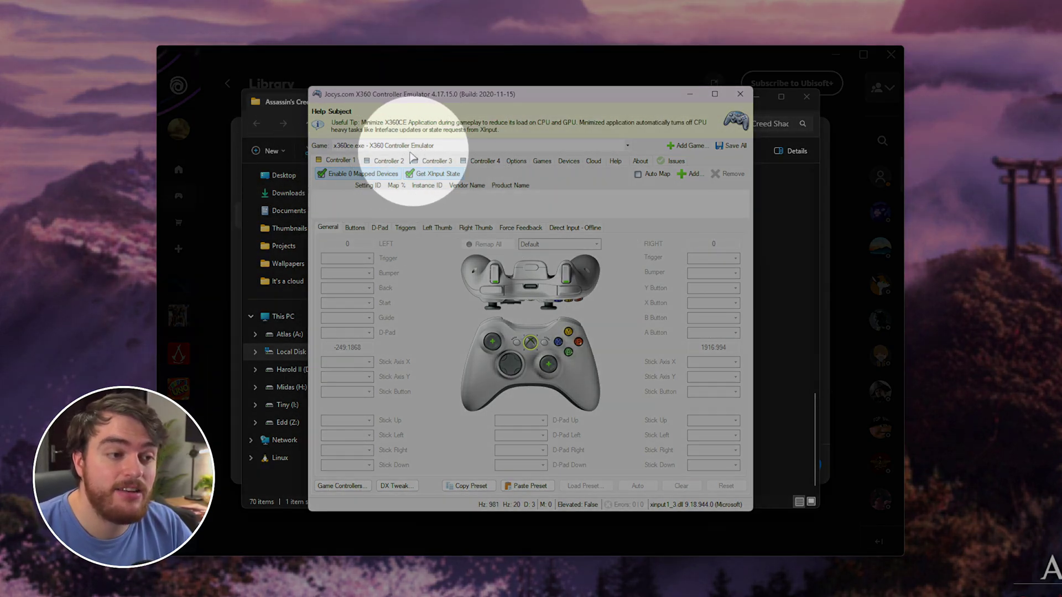
pyautogui.click(426, 147)
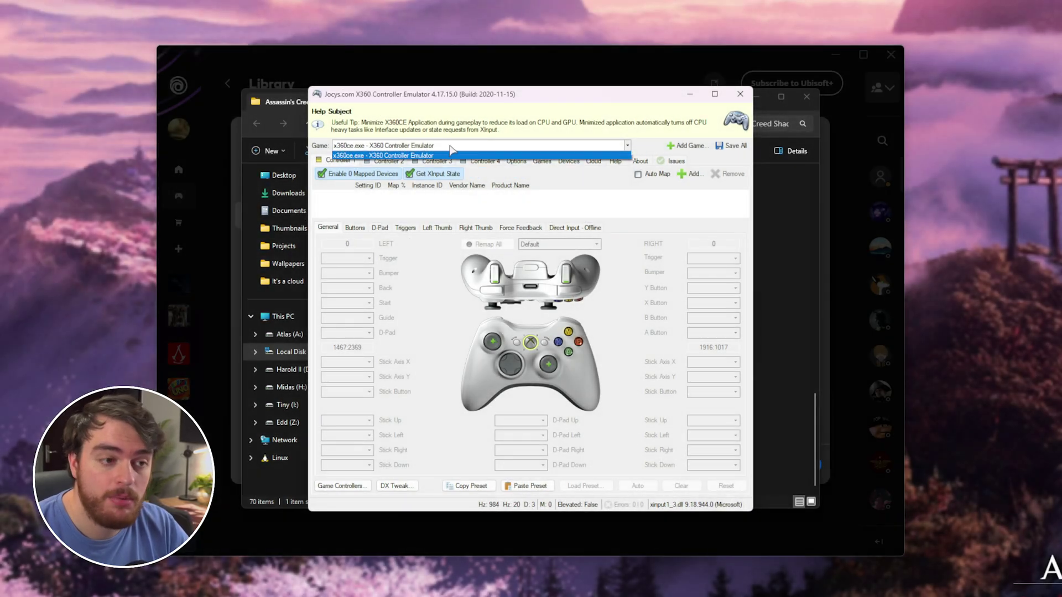
pyautogui.click(454, 155)
# Add ACShadows.exe (not ACShadows_Plus.exe) from the Assassin's Creed Shadows folder to the Games list
pyautogui.click(688, 147)
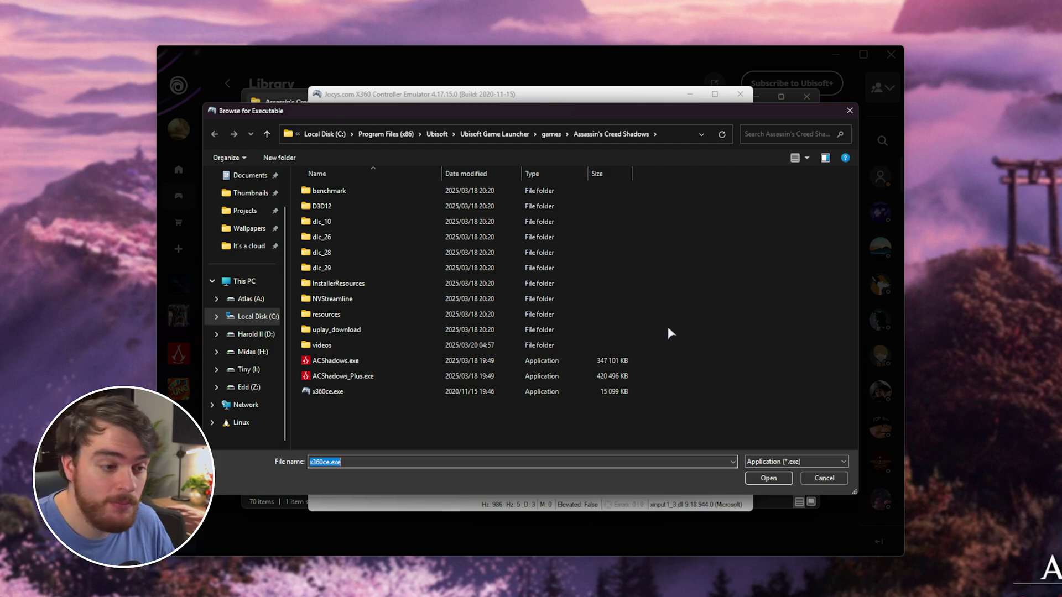
pyautogui.click(603, 361)
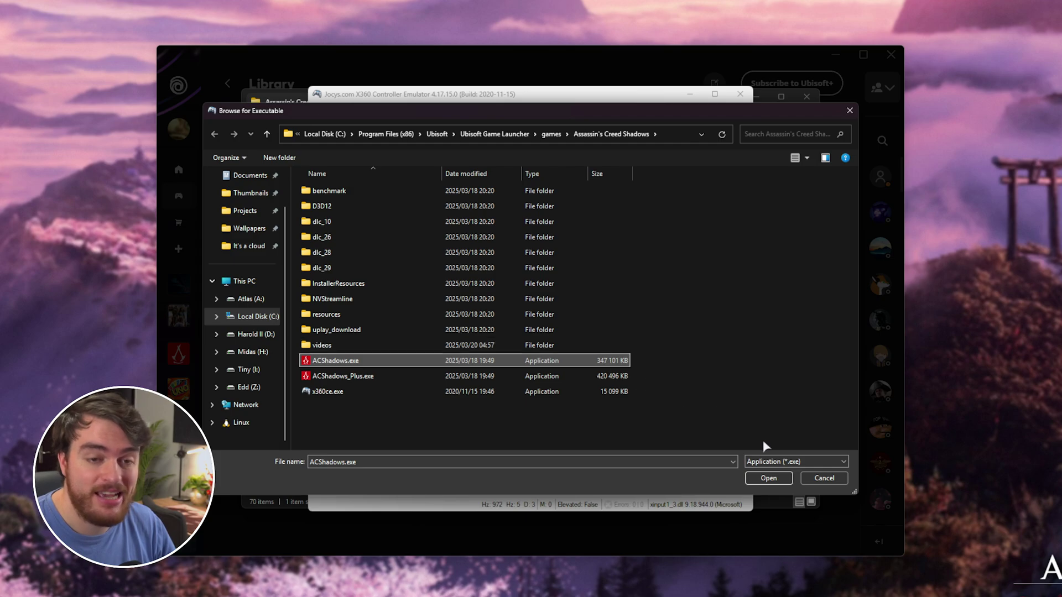
pyautogui.click(606, 378)
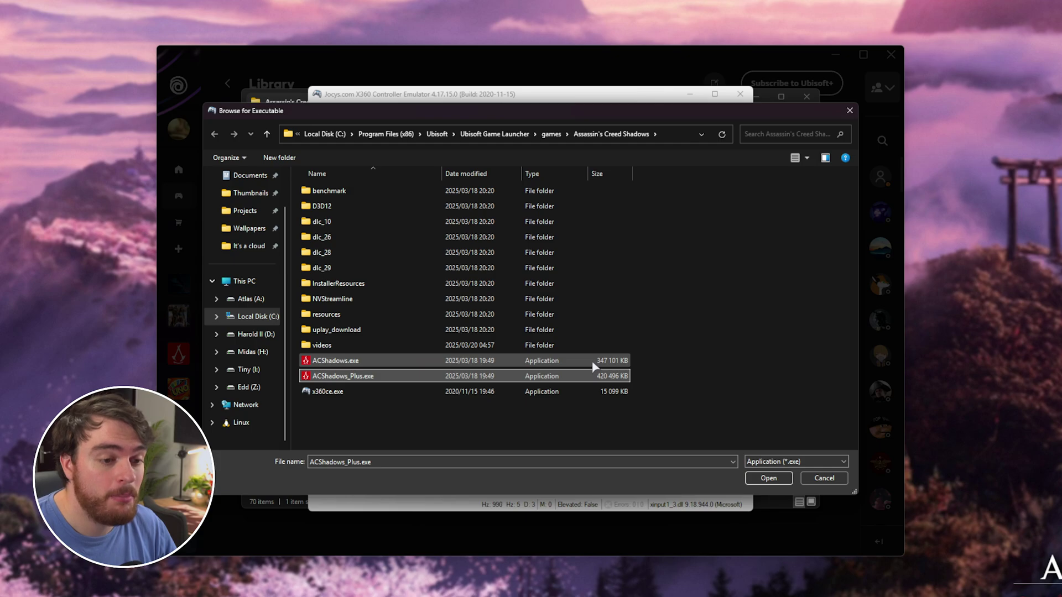
pyautogui.click(408, 362)
pyautogui.click(753, 480)
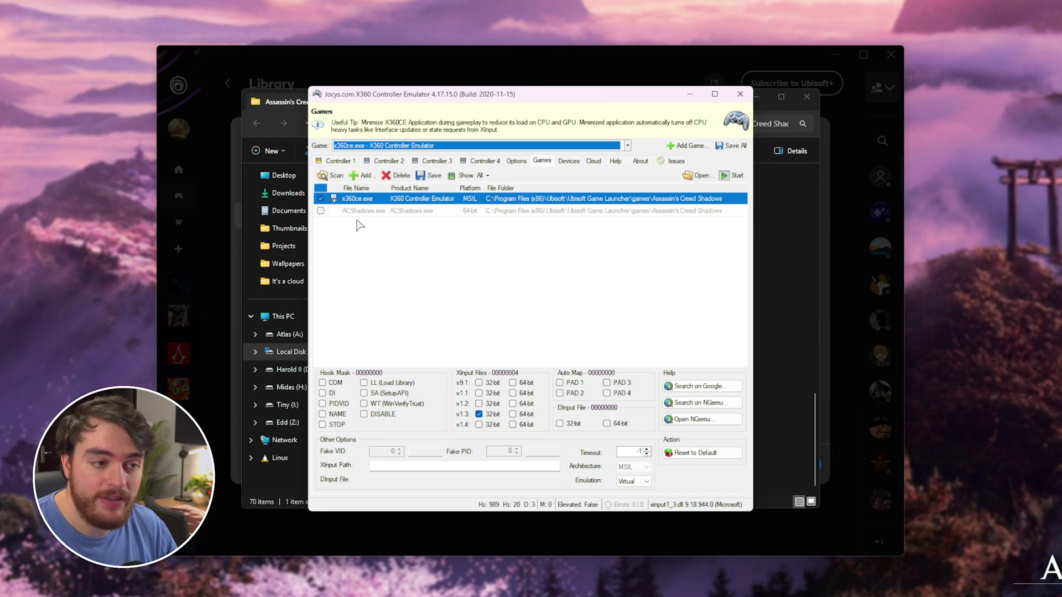
# For ACShadows.exe, enable the PIDVID hook and v9.1 64-bit XInput file, then start the game
pyautogui.click(321, 212)
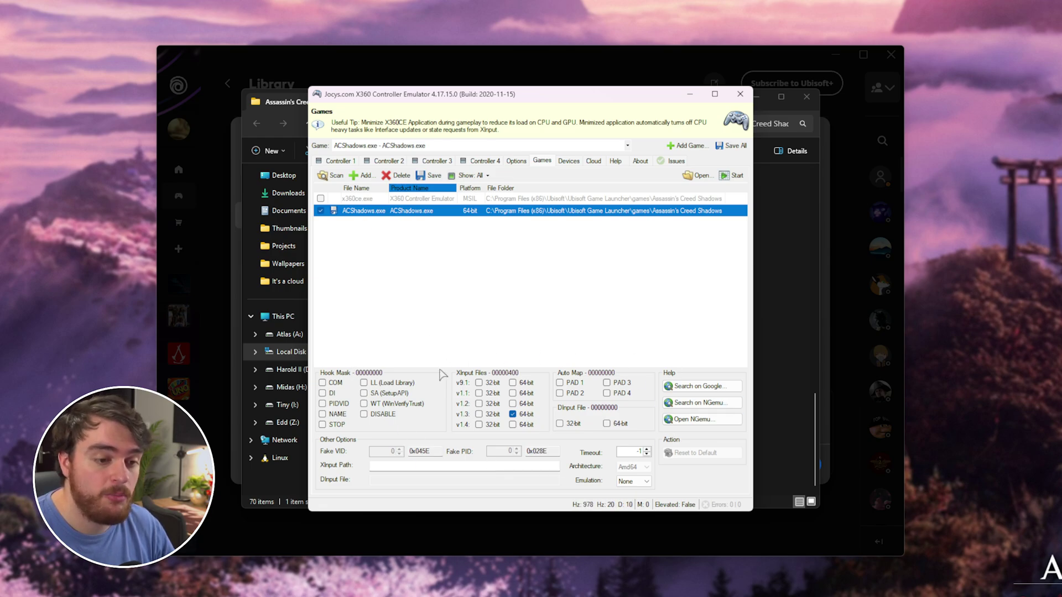
pyautogui.click(351, 403)
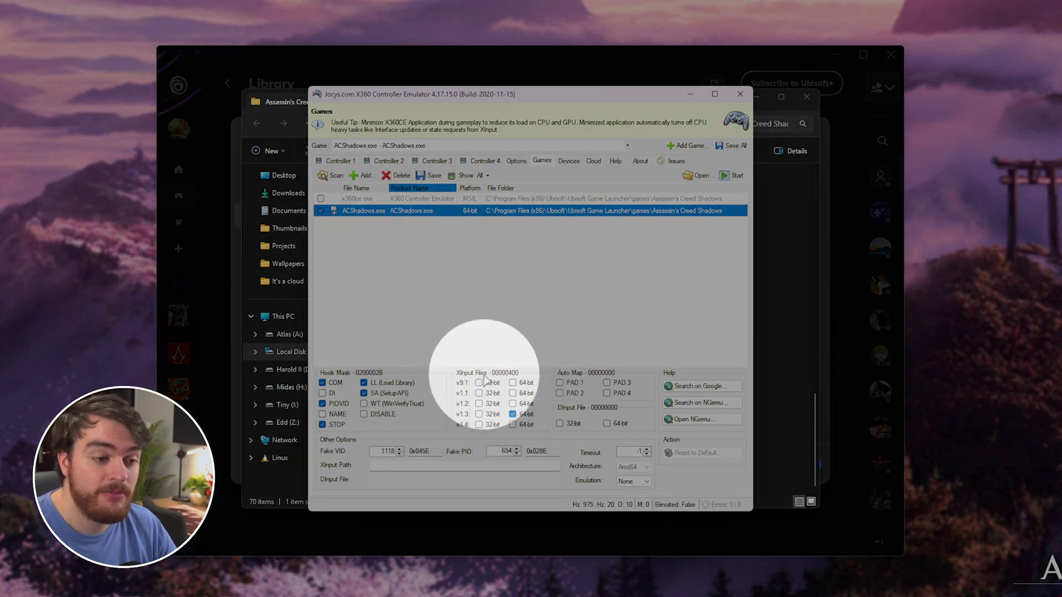
pyautogui.click(527, 383)
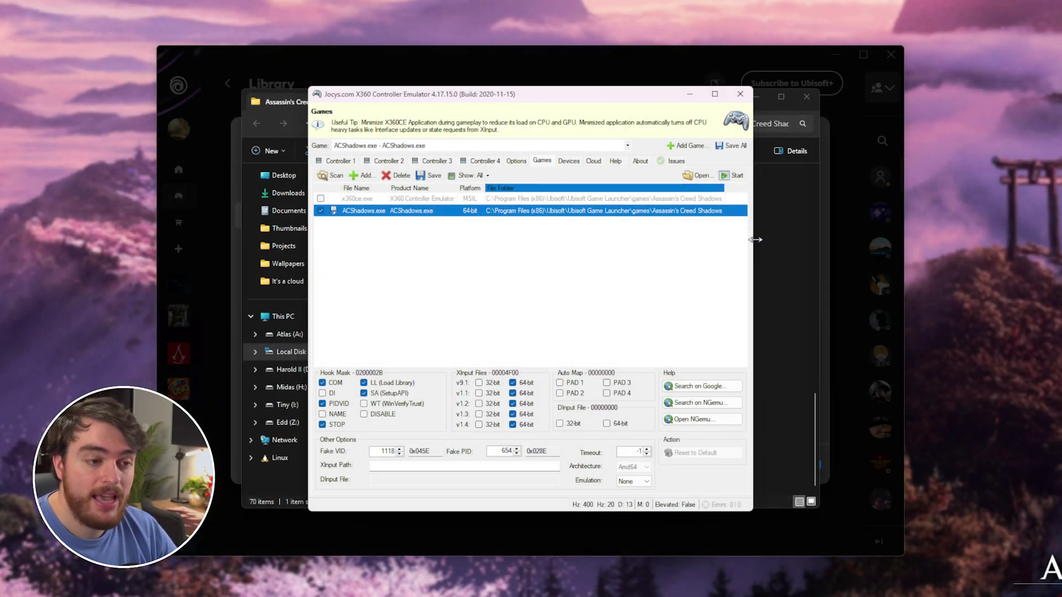
pyautogui.click(735, 176)
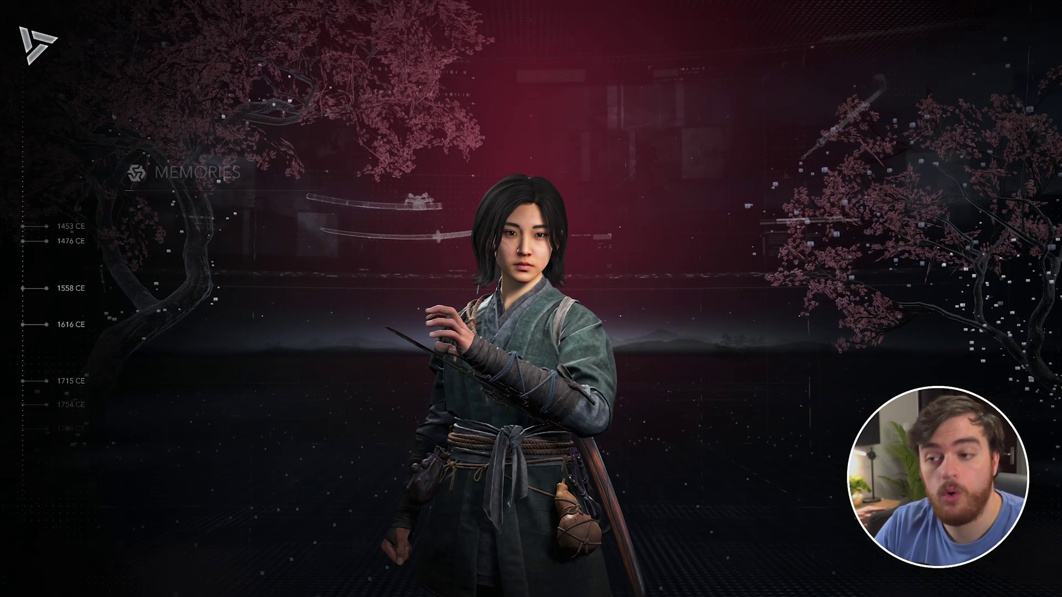
# Continue into the Shadows memory to load the save at Makinoodera Temple
pyautogui.press('Return')
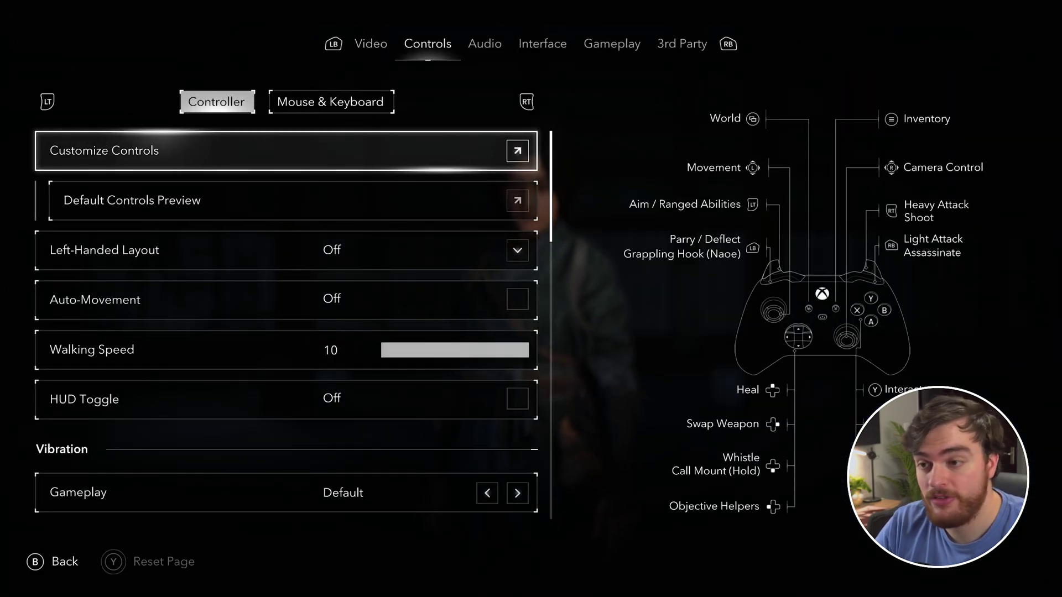
# Open Customize Controls and browse the Movement, Character and Shortcuts controller bindings
pyautogui.press('Return')
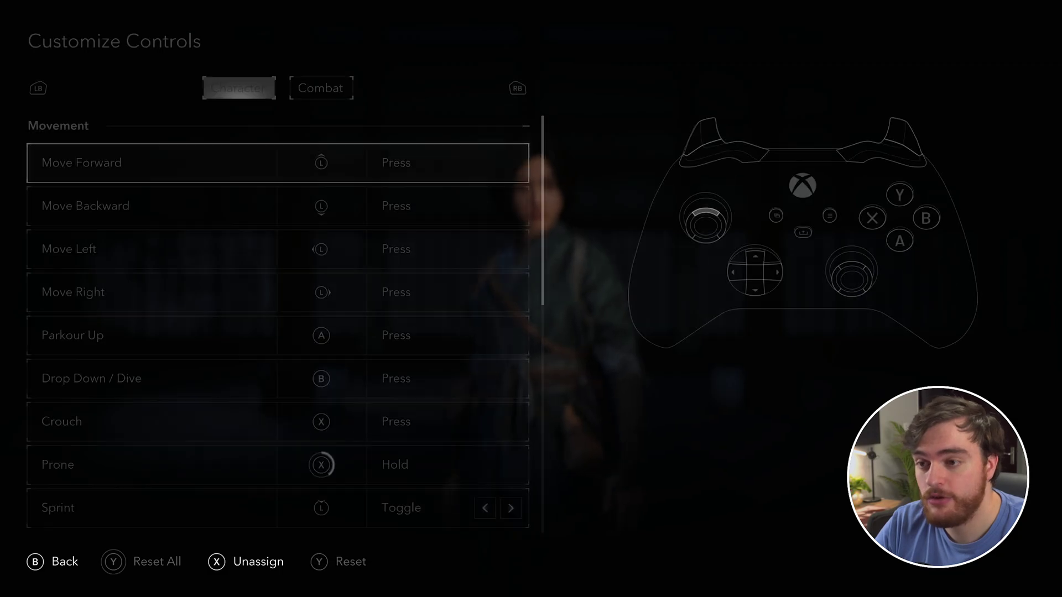
pyautogui.press('Down')
pyautogui.press('Down')
pyautogui.press('Down')
pyautogui.press('Down')
pyautogui.press('Down')
pyautogui.press('Down')
pyautogui.press('Down')
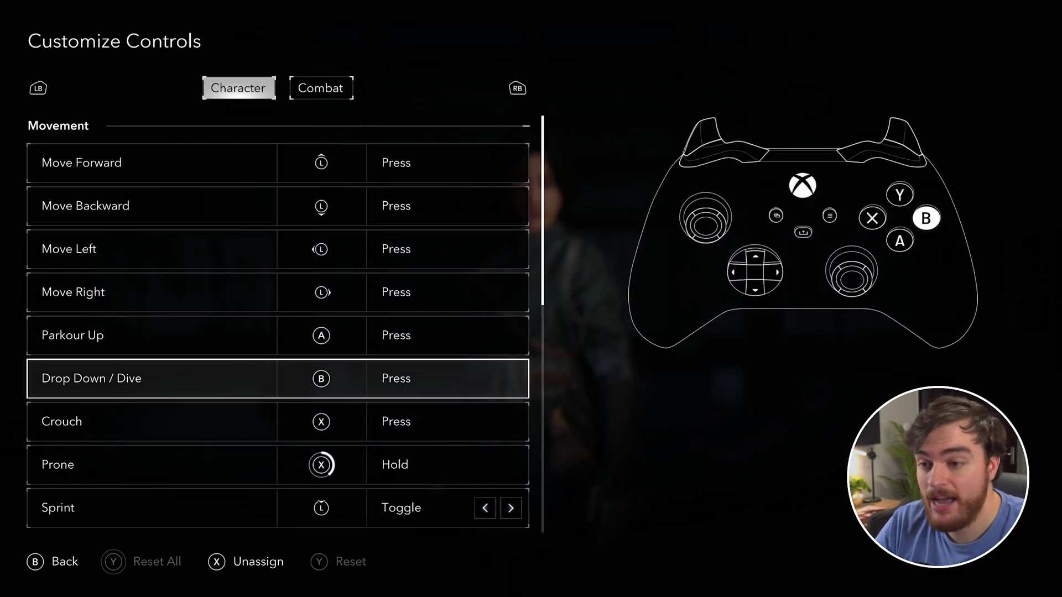
pyautogui.press('Down')
pyautogui.press('Down')
pyautogui.press('Down')
pyautogui.press('Up')
pyautogui.press('Up')
pyautogui.press('Up')
pyautogui.press('Up')
pyautogui.press('Up')
pyautogui.press('Up')
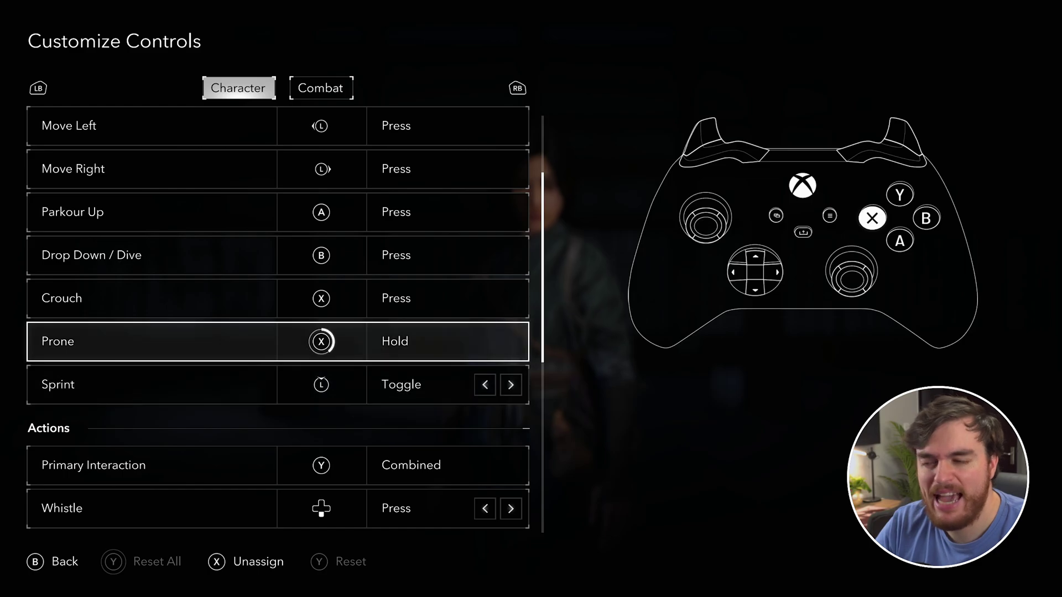
pyautogui.press('Up')
pyautogui.press('Down')
pyautogui.press('Down')
pyautogui.press('Down')
pyautogui.press('Down')
pyautogui.press('Down')
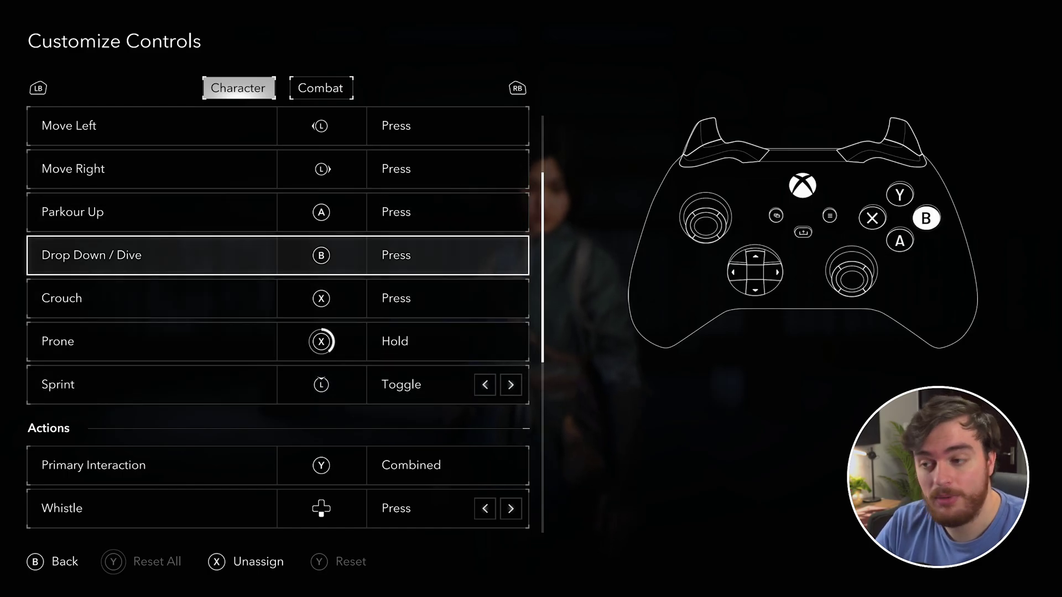
pyautogui.press('Down')
pyautogui.press('Down')
pyautogui.press('Down')
pyautogui.press('Down')
pyautogui.press('Down')
pyautogui.press('Down')
pyautogui.press('Down')
pyautogui.press('Down')
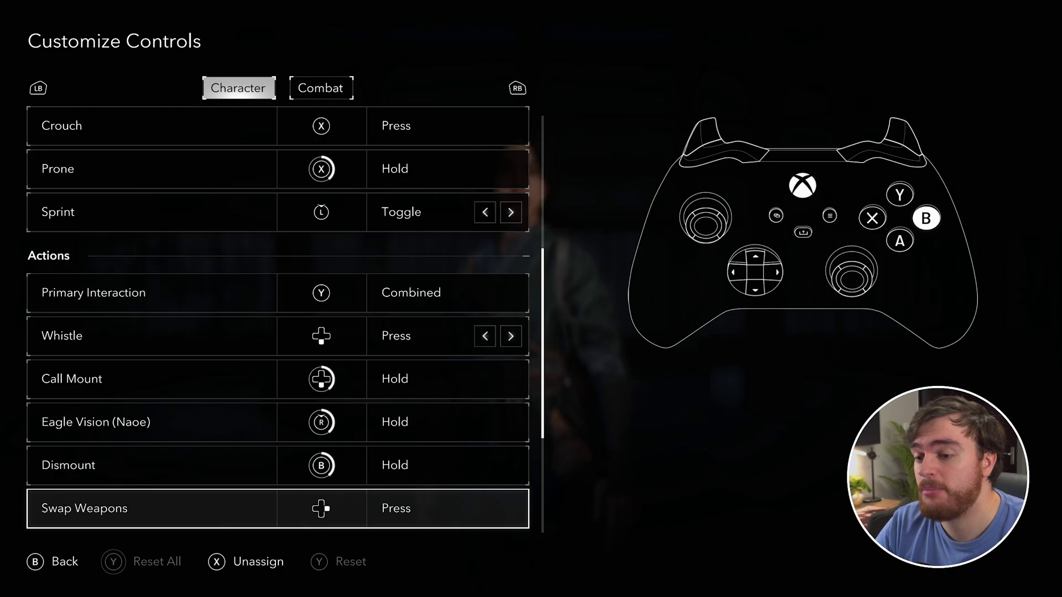
pyautogui.press('Down')
pyautogui.press('Down')
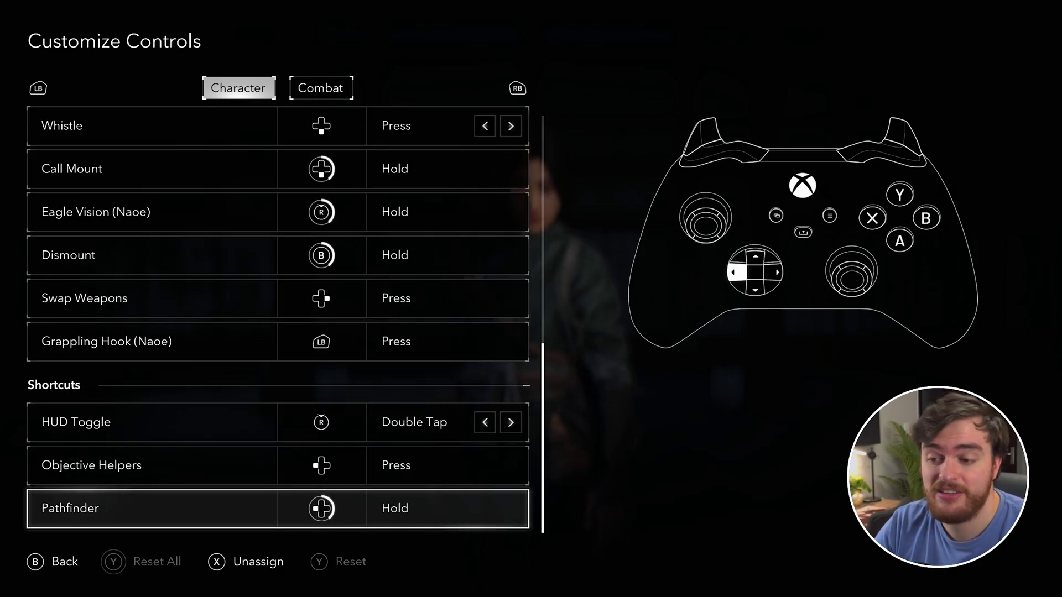
pyautogui.press('Up')
pyautogui.press('Up')
pyautogui.press('Up')
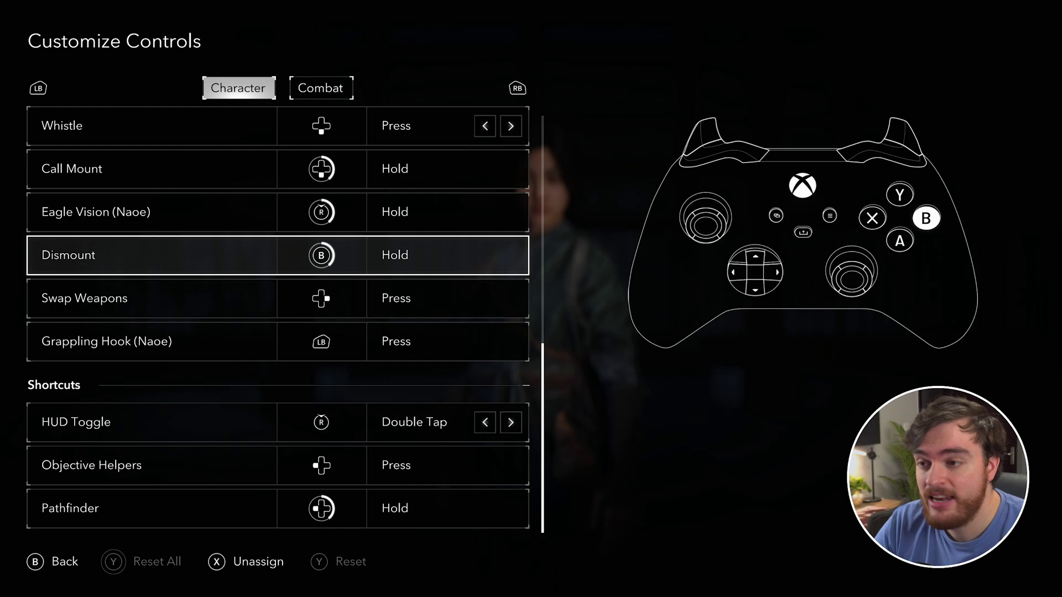
pyautogui.press('Up')
pyautogui.press('Up')
pyautogui.press('Up')
pyautogui.press('Up')
pyautogui.press('Up')
pyautogui.press('Up')
pyautogui.press('Up')
pyautogui.press('Up')
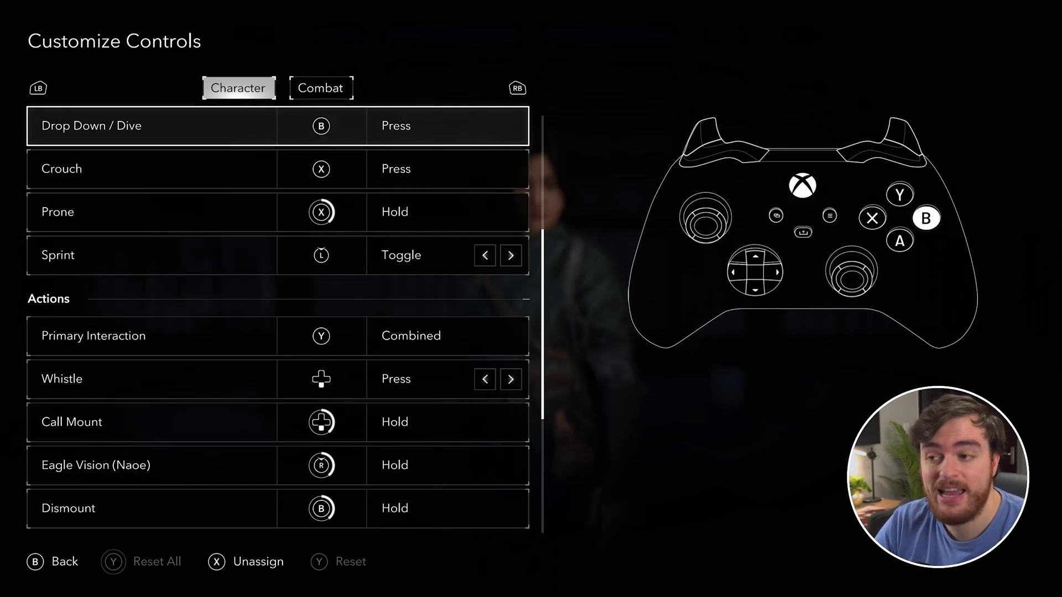
pyautogui.press('Up')
pyautogui.press('Up')
pyautogui.press('Up')
pyautogui.press('Up')
pyautogui.press('Up')
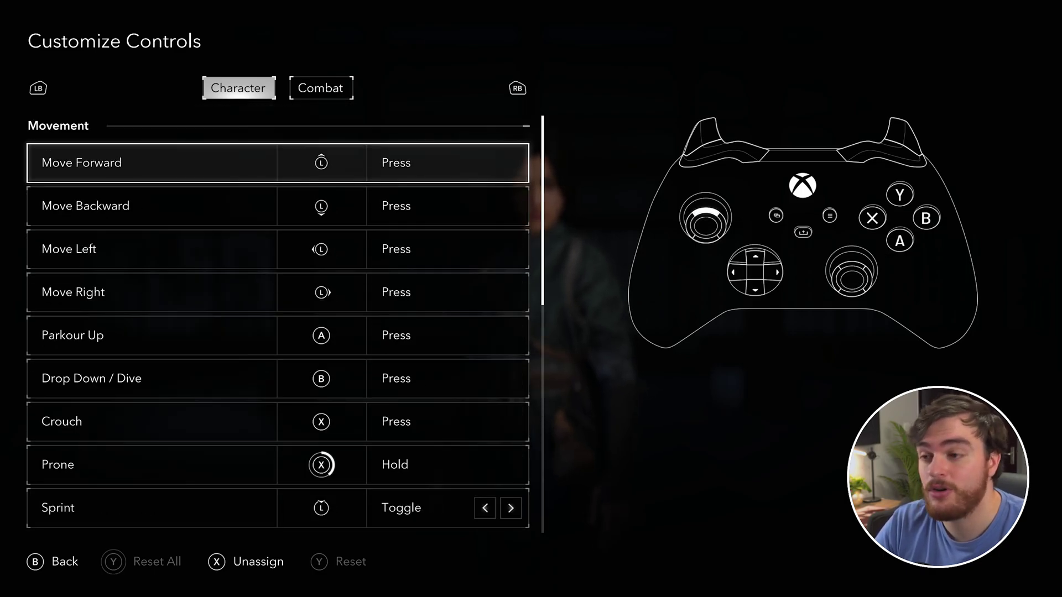
# Review the General Combat bindings, then return to the Controls settings page
pyautogui.press('e')
pyautogui.press('Down')
pyautogui.press('Down')
pyautogui.press('Down')
pyautogui.press('Down')
pyautogui.press('Down')
pyautogui.press('Down')
pyautogui.press('Down')
pyautogui.press('Down')
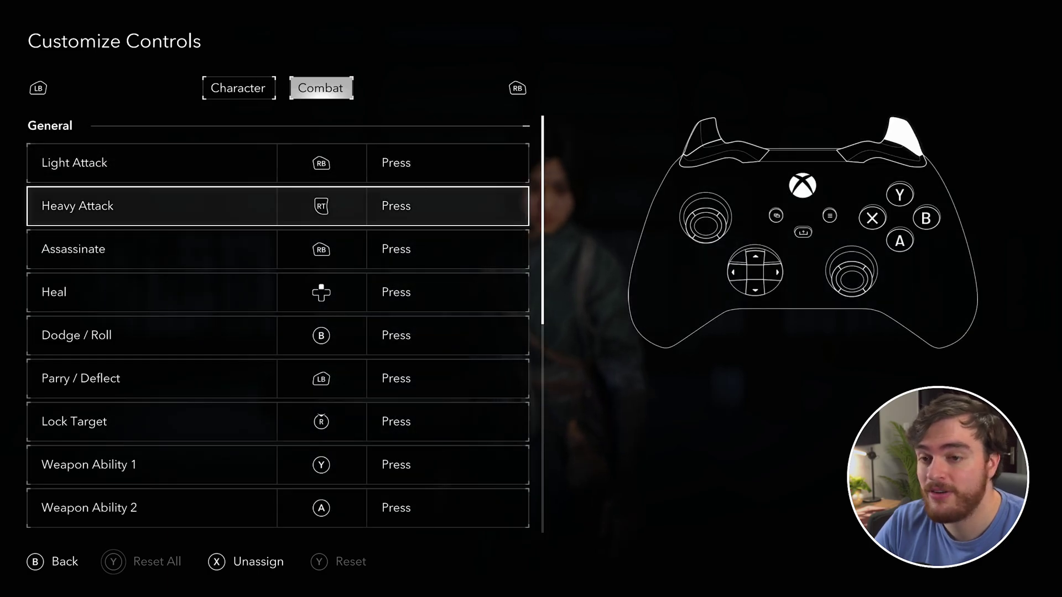
pyautogui.press('Down')
pyautogui.press('Down')
pyautogui.press('Down')
pyautogui.press('Down')
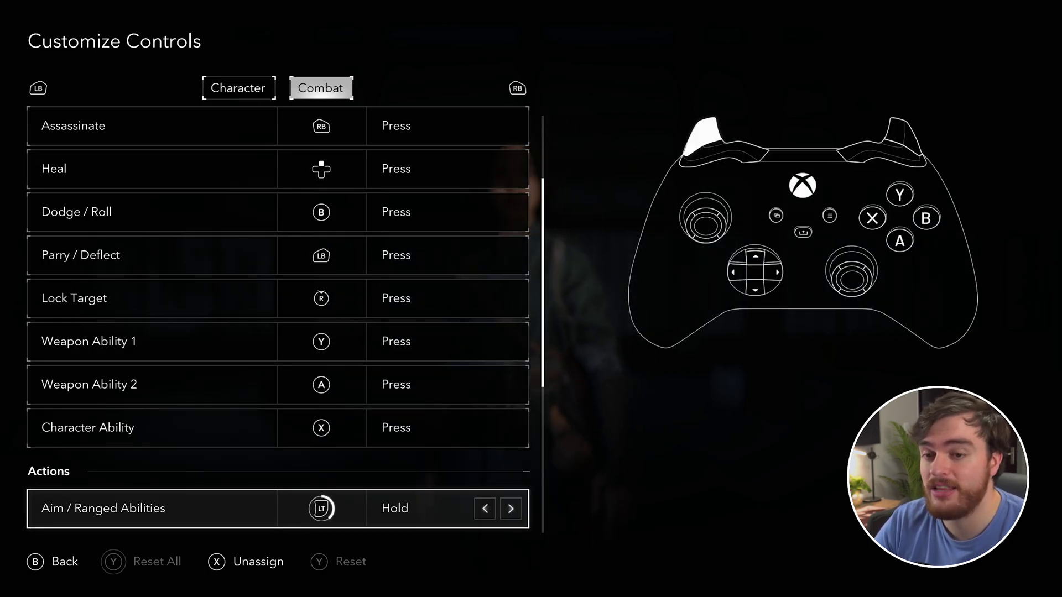
pyautogui.press('Escape')
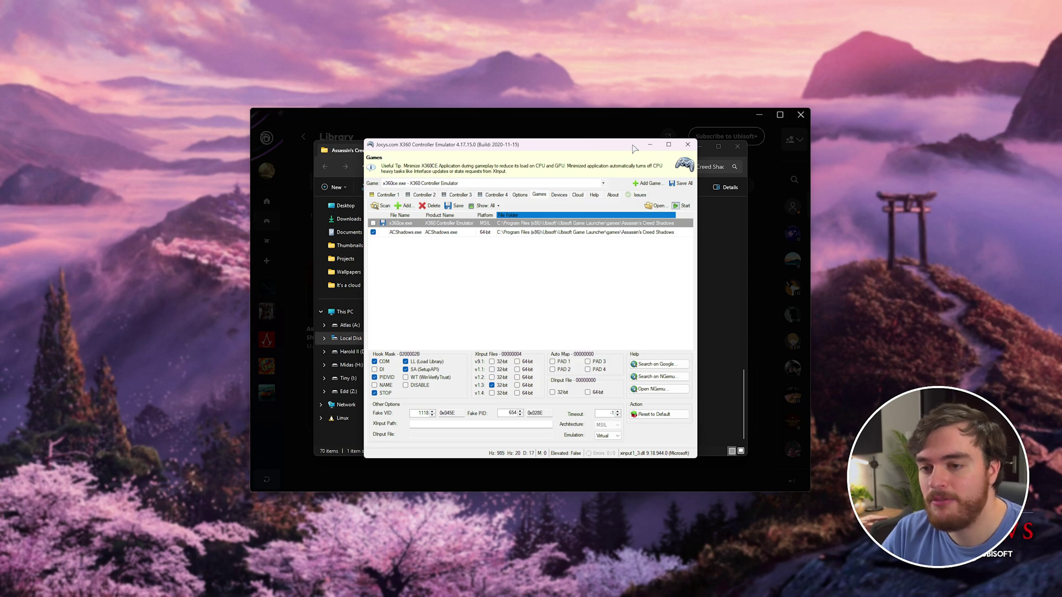
# Close x360ce and the game's install folder, and dismiss the Motorfest popup to reveal Steam's Rust page
pyautogui.moveTo(556, 148); pyautogui.dragTo(570, 150)
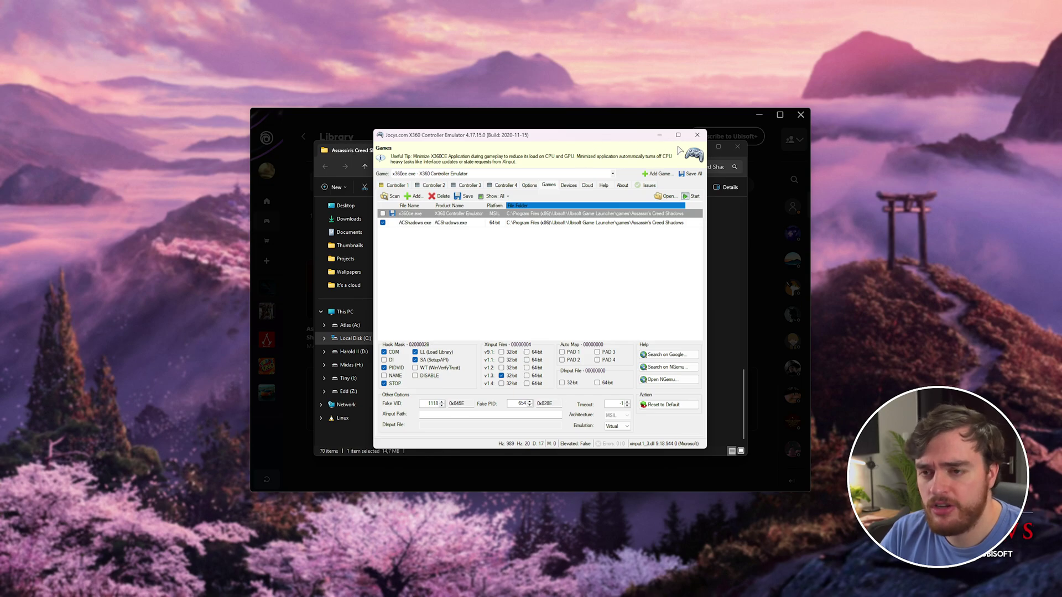
pyautogui.click(697, 135)
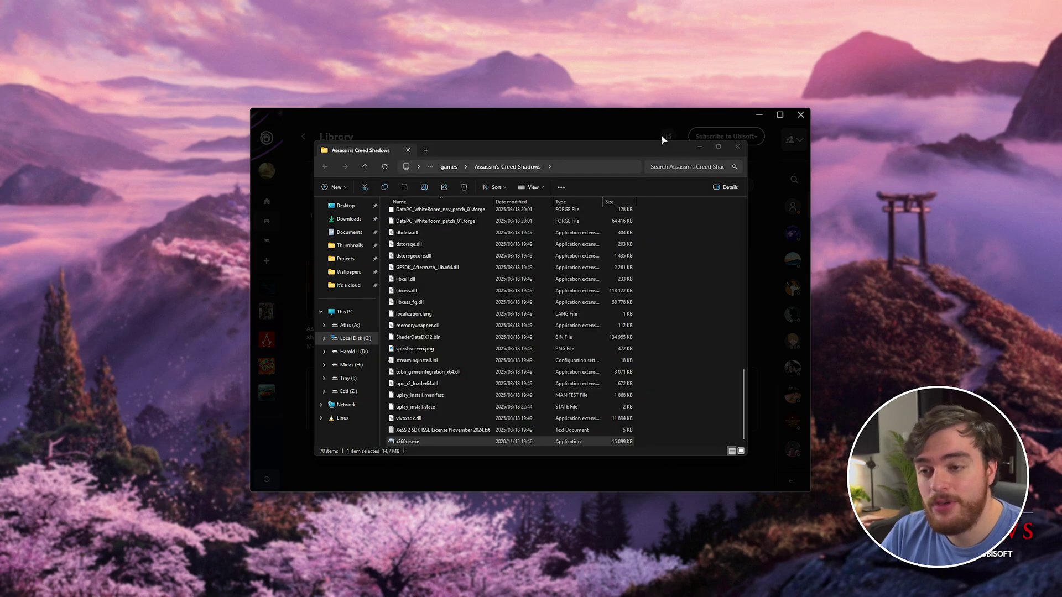
pyautogui.hotkey('alt', 'F4')
pyautogui.press('Escape')
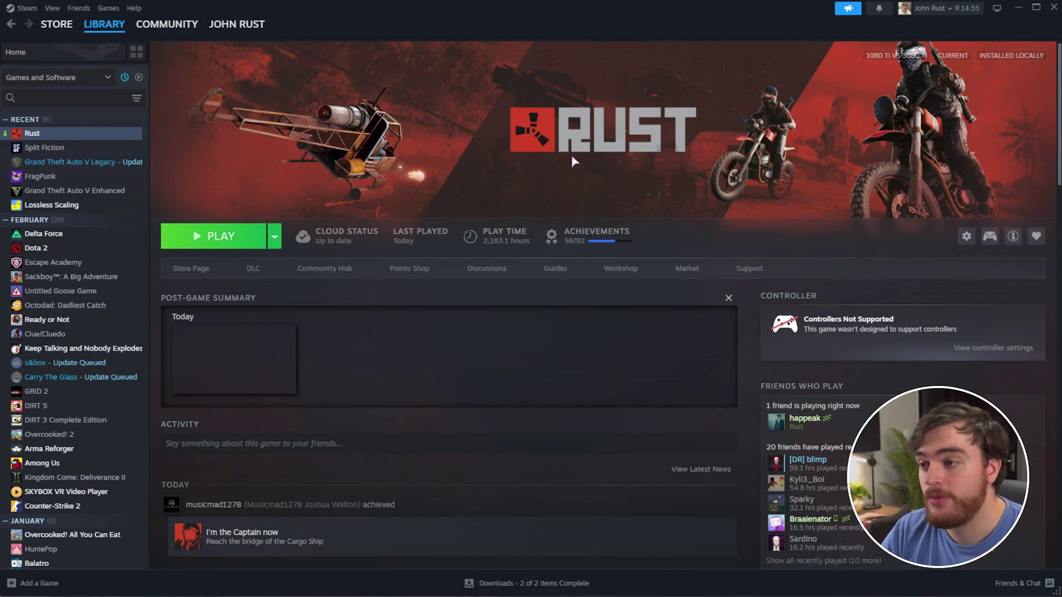
pyautogui.click(27, 8)
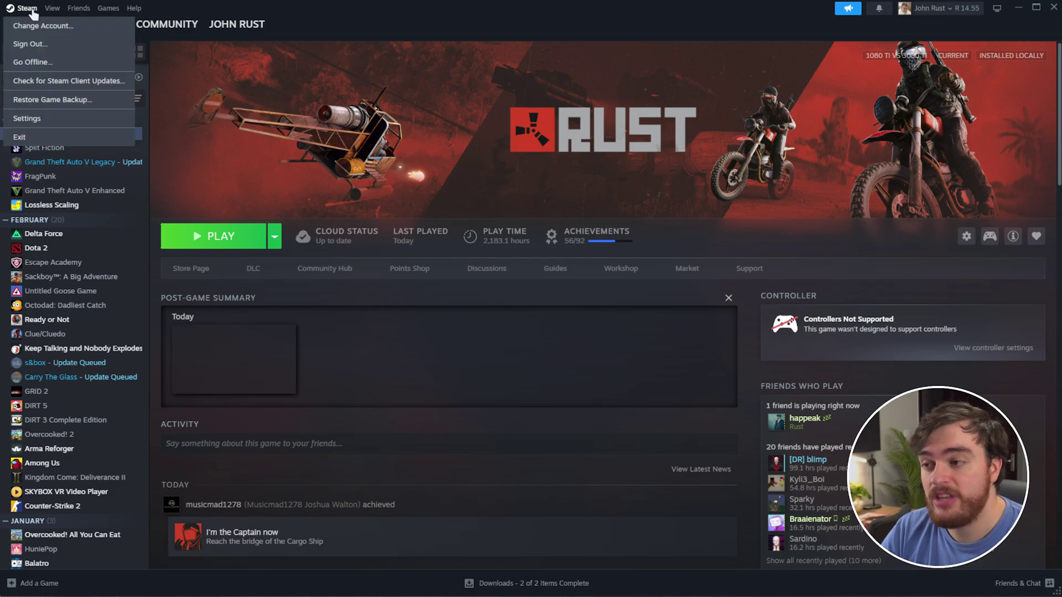
pyautogui.click(72, 126)
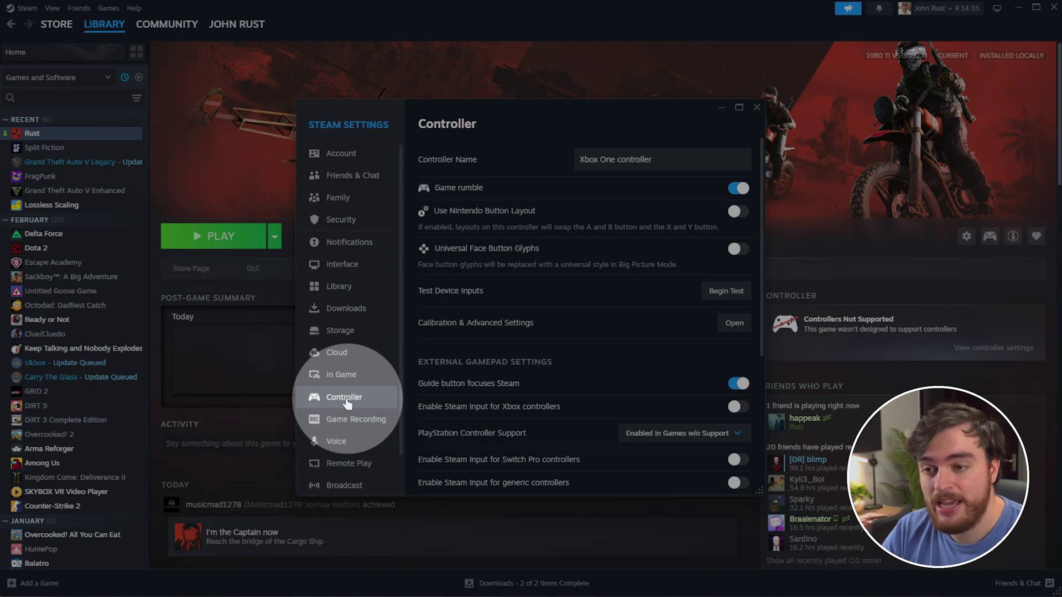
pyautogui.scroll(-4, 499, 316)
pyautogui.scroll(1, 499, 315)
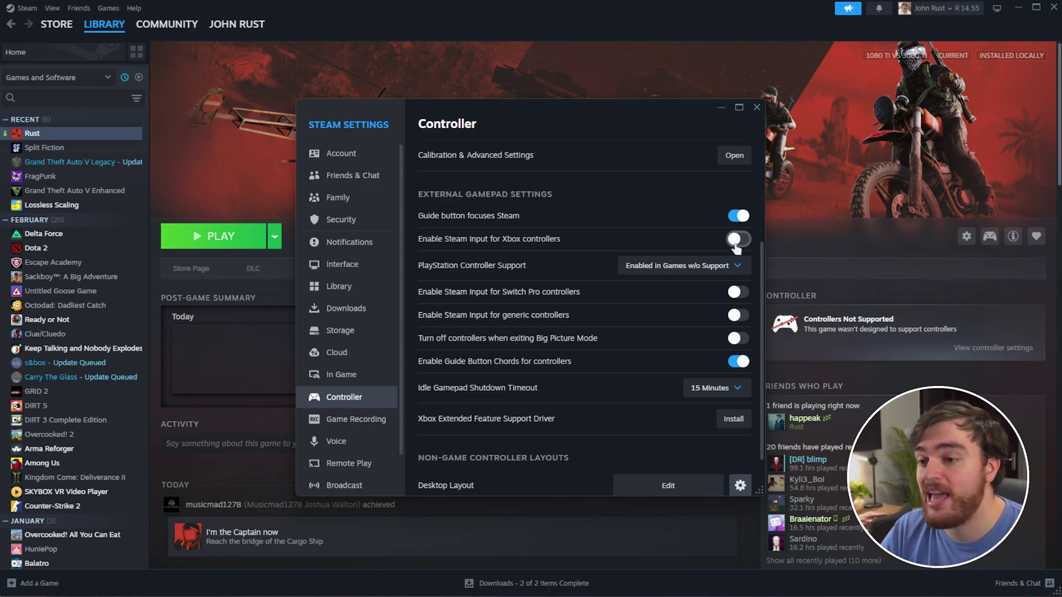
pyautogui.click(757, 108)
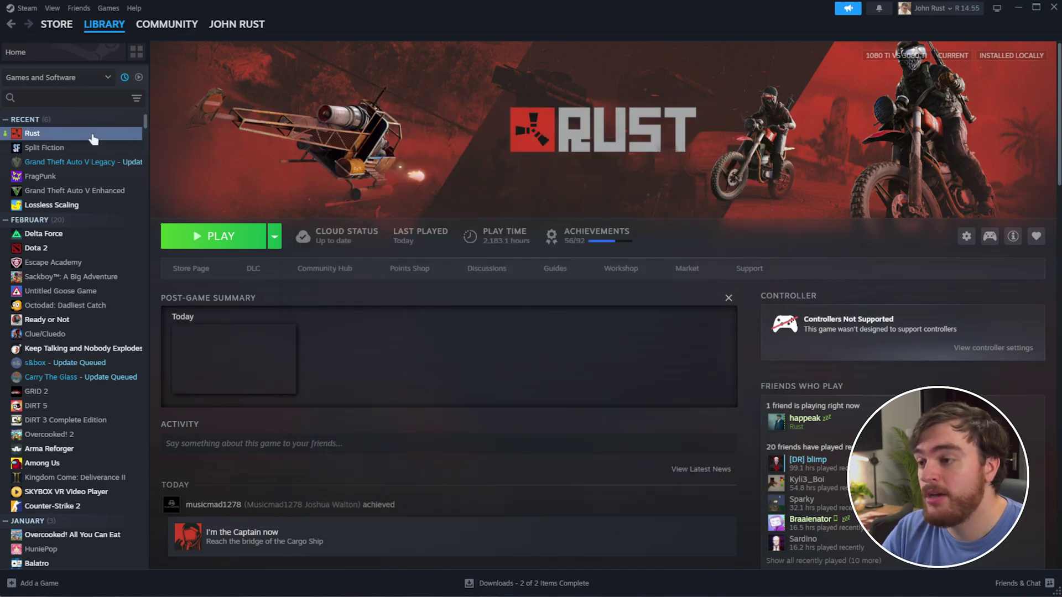
pyautogui.rightClick(93, 138)
pyautogui.click(128, 238)
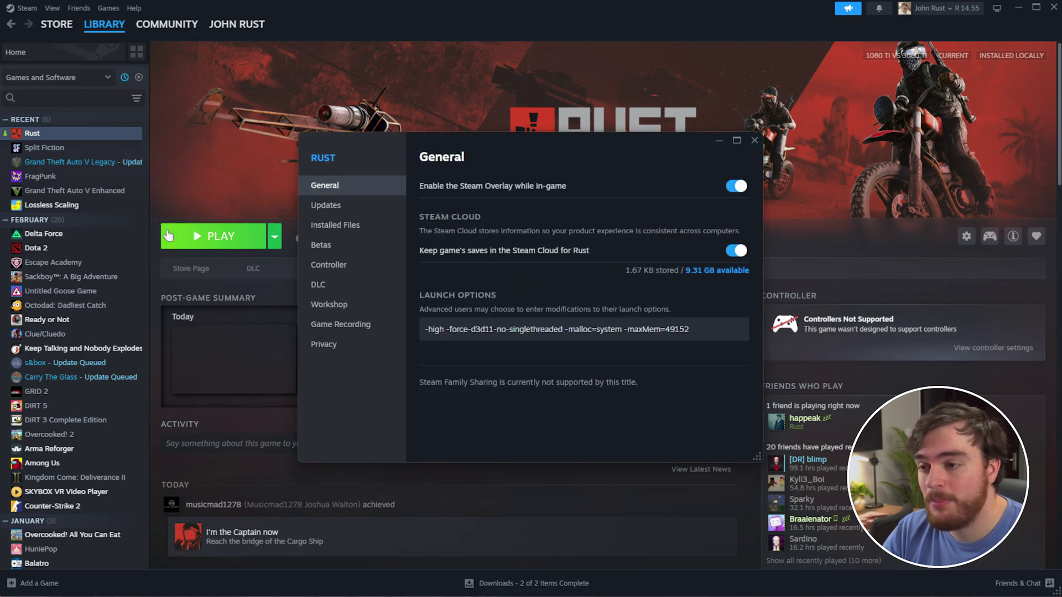
pyautogui.click(361, 273)
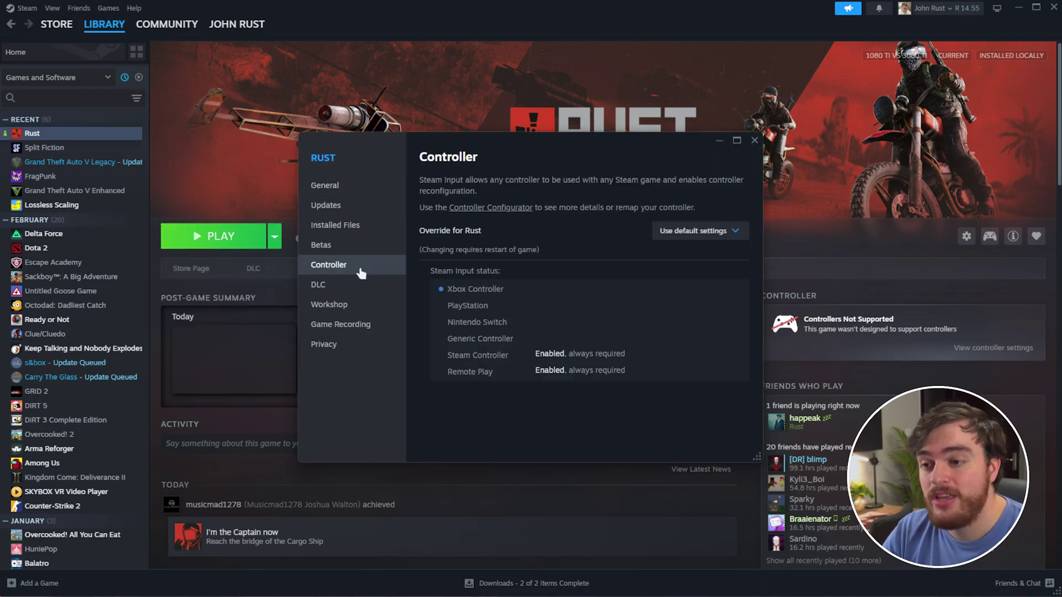
pyautogui.click(710, 235)
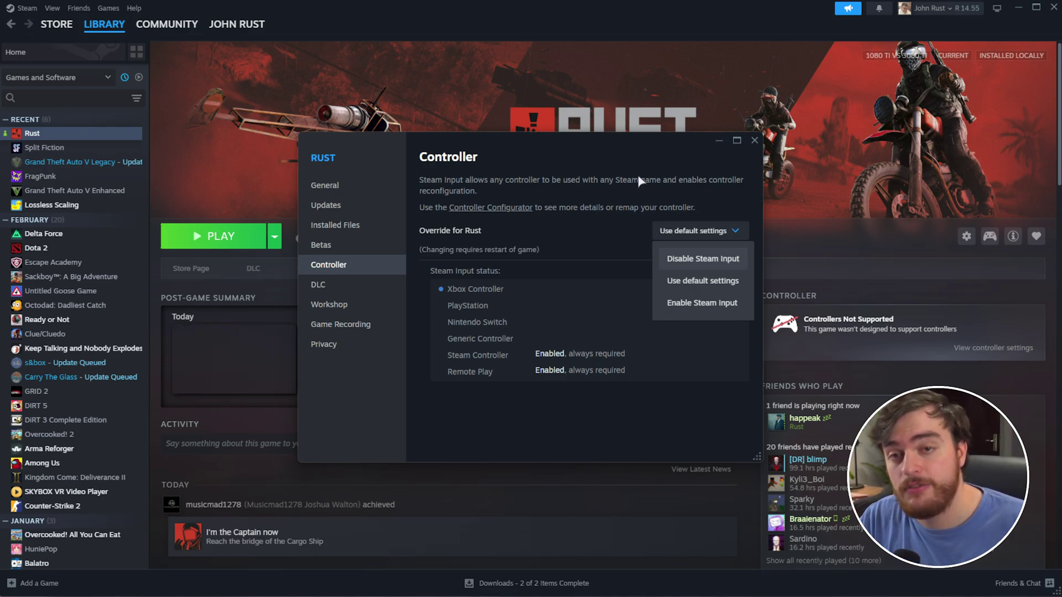
pyautogui.click(588, 170)
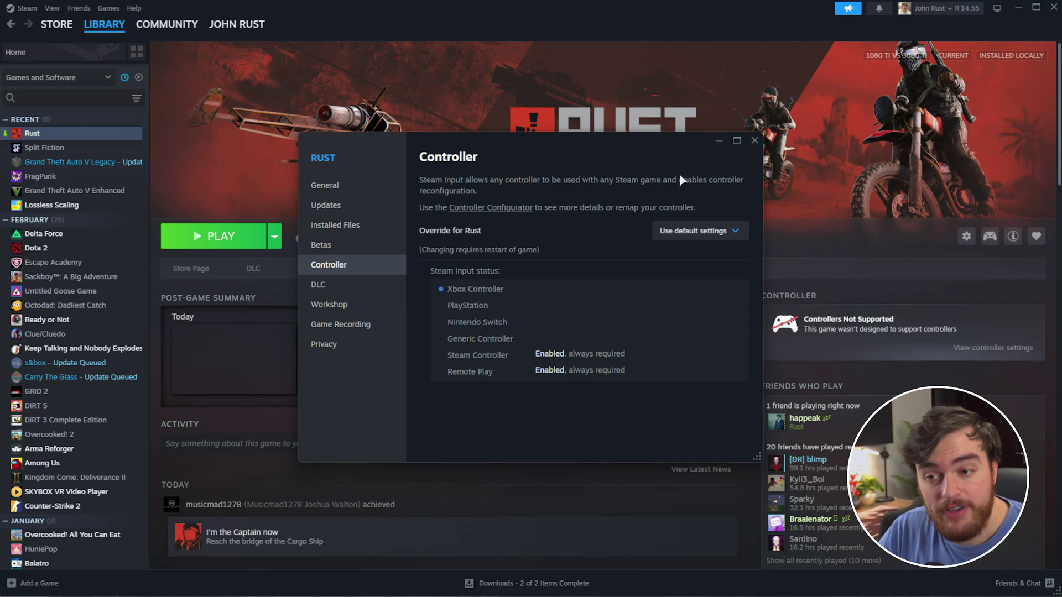
pyautogui.click(753, 141)
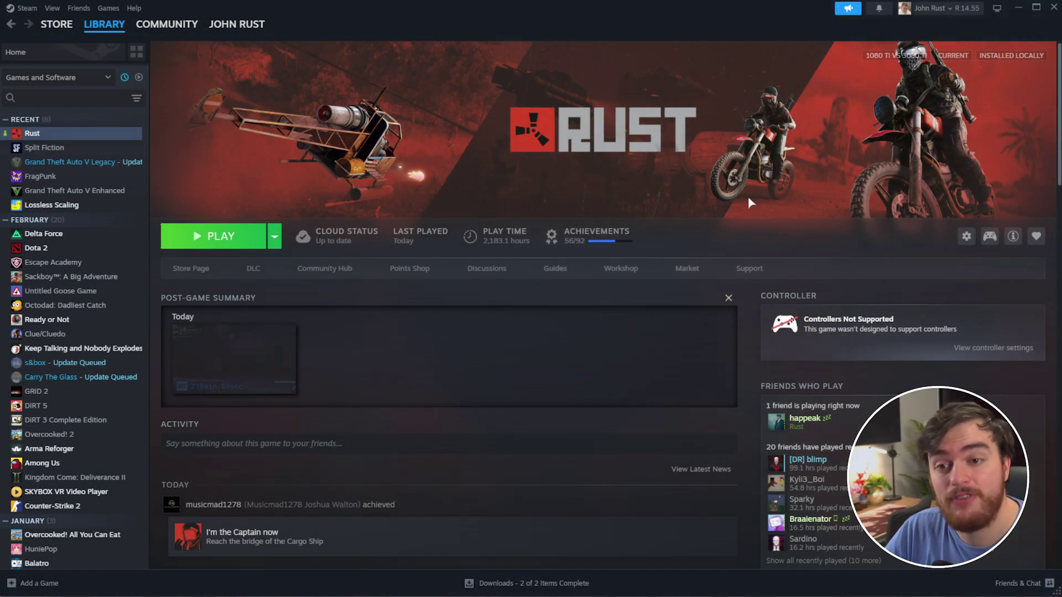
# Minimize Steam, search Microsoft Store for 'xbox accessories', then install and launch the Xbox Accessories app
pyautogui.click(1018, 7)
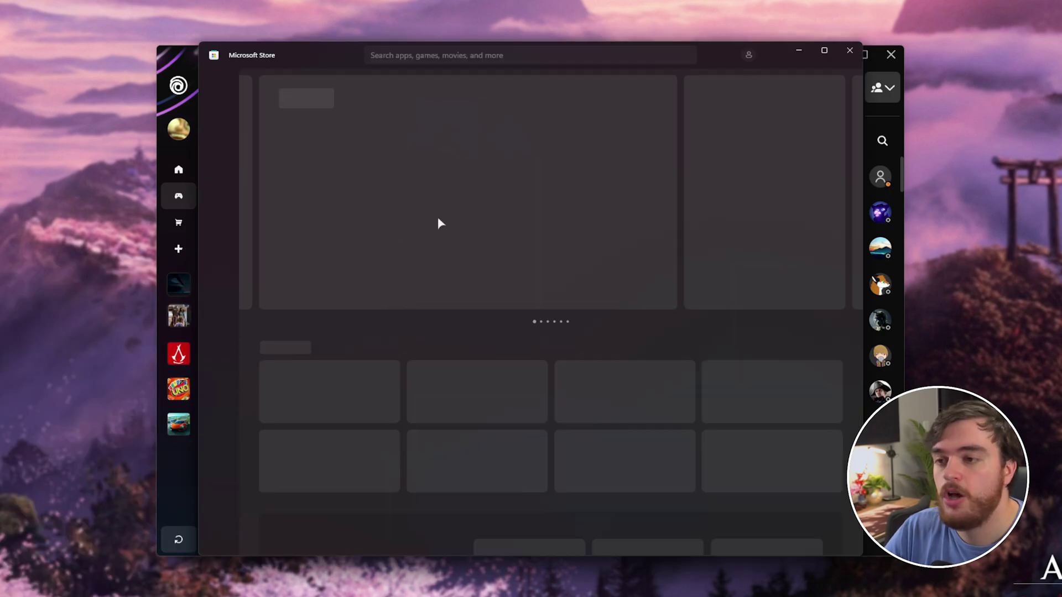
pyautogui.click(504, 56)
pyautogui.write('xbox access')
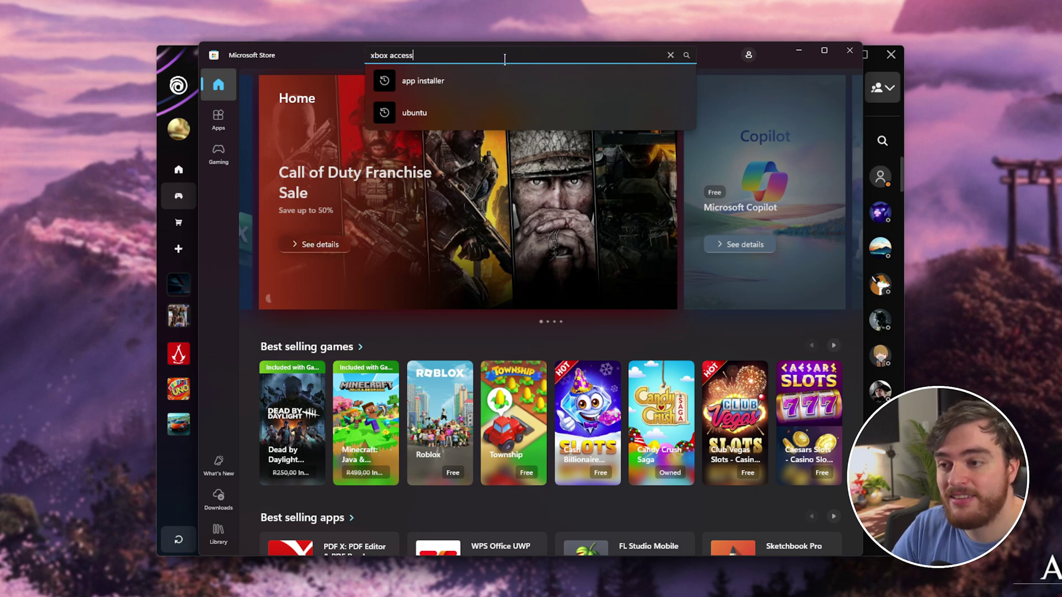
pyautogui.write('ories')
pyautogui.press('Return')
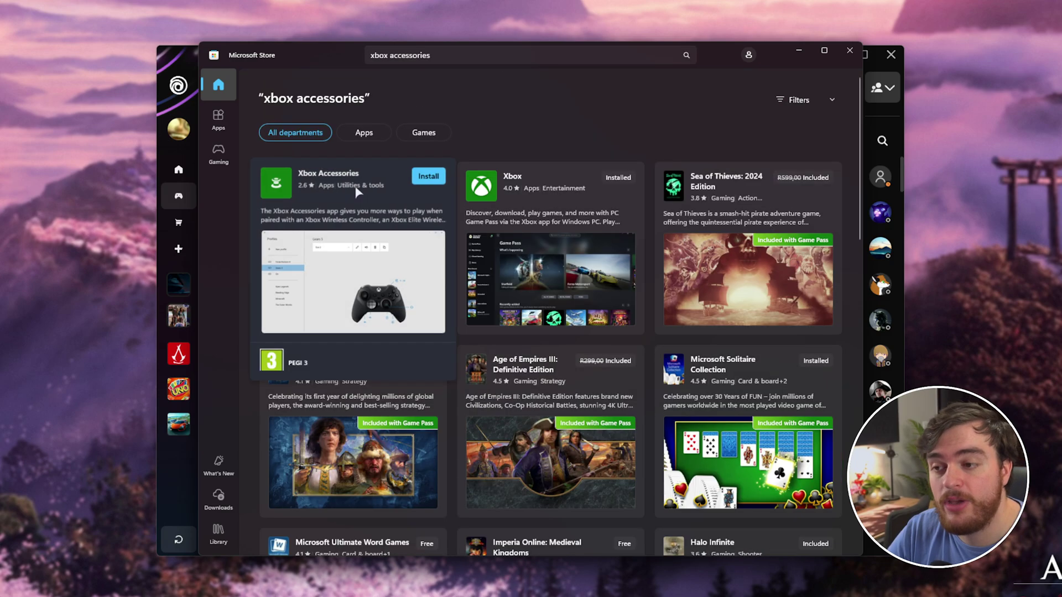
pyautogui.click(357, 193)
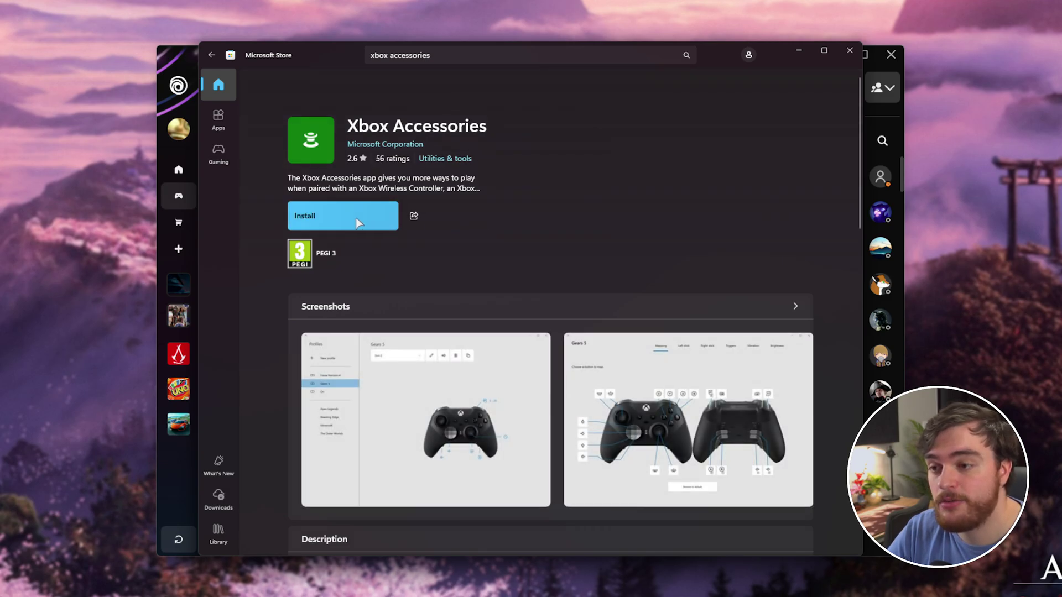
pyautogui.click(353, 220)
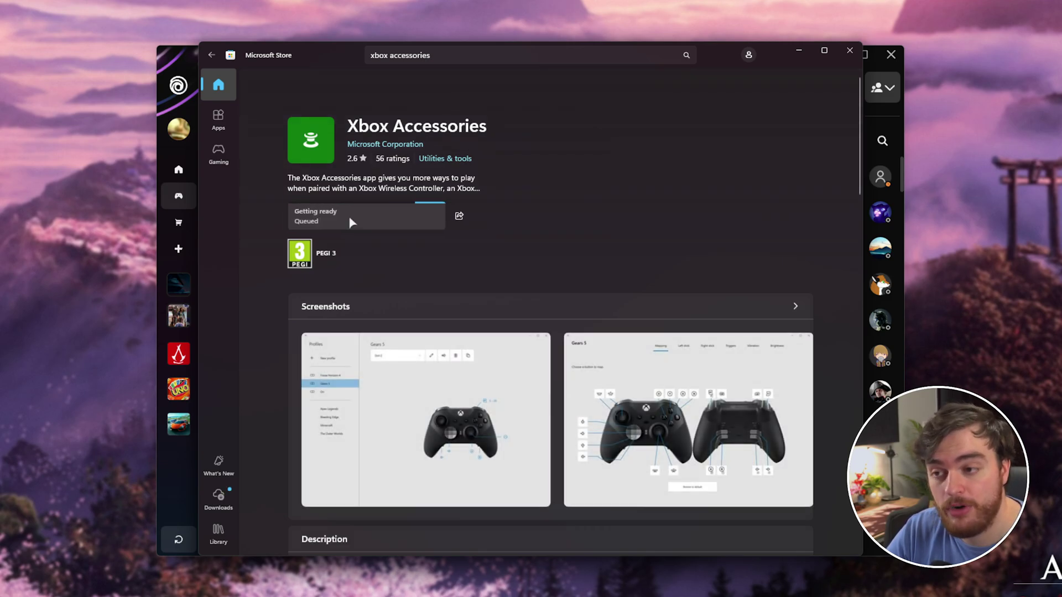
pyautogui.click(364, 212)
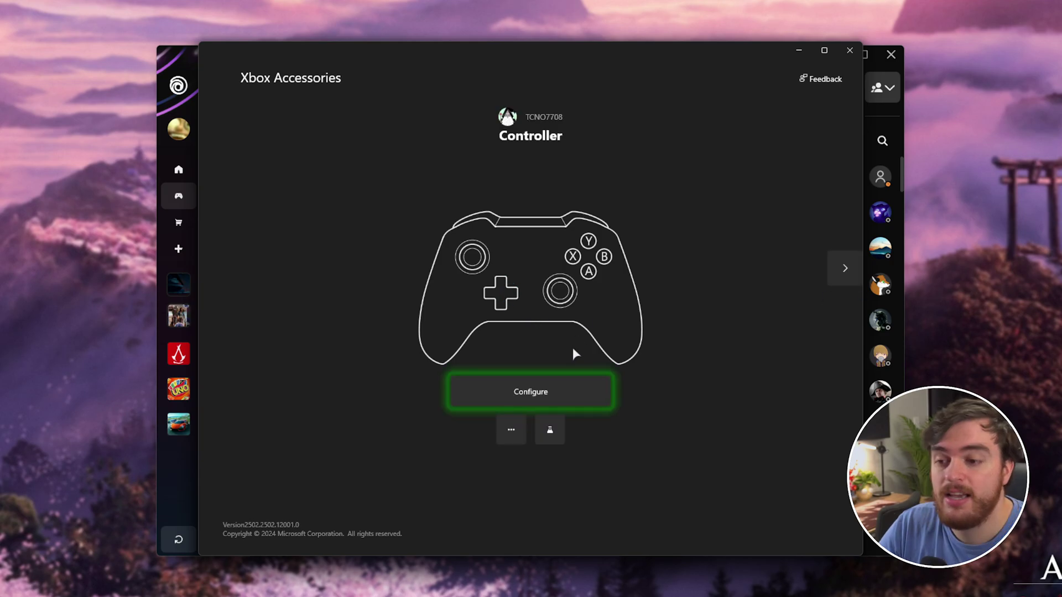
# Open the controller's more-options page showing firmware 1.0.62.0 and the vibration test
pyautogui.click(511, 435)
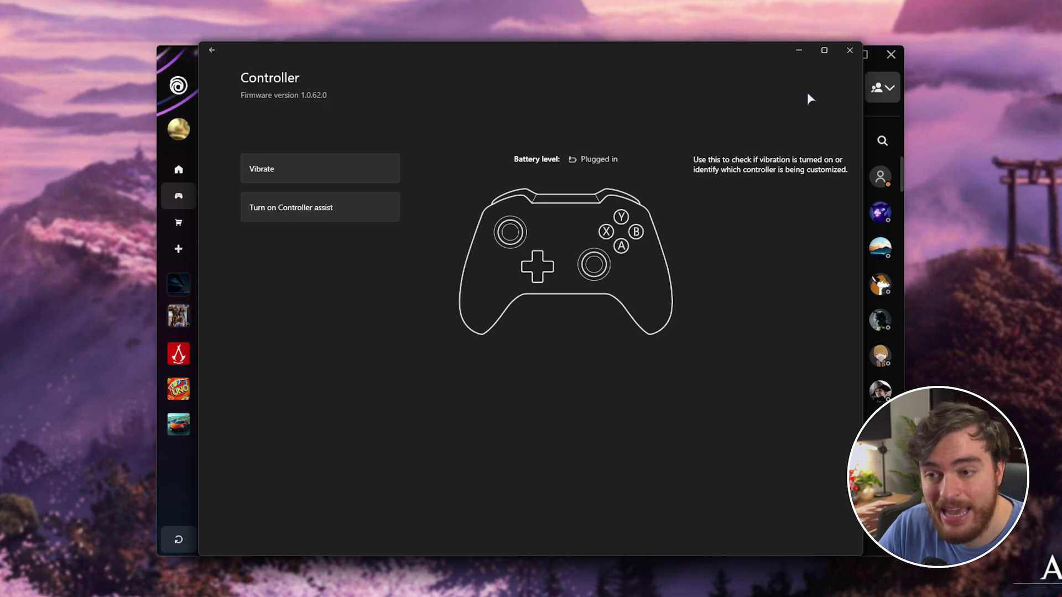
# Close Xbox Accessories and Microsoft Store to return to Ubisoft Connect's 'shadows' library results
pyautogui.click(850, 52)
pyautogui.click(851, 52)
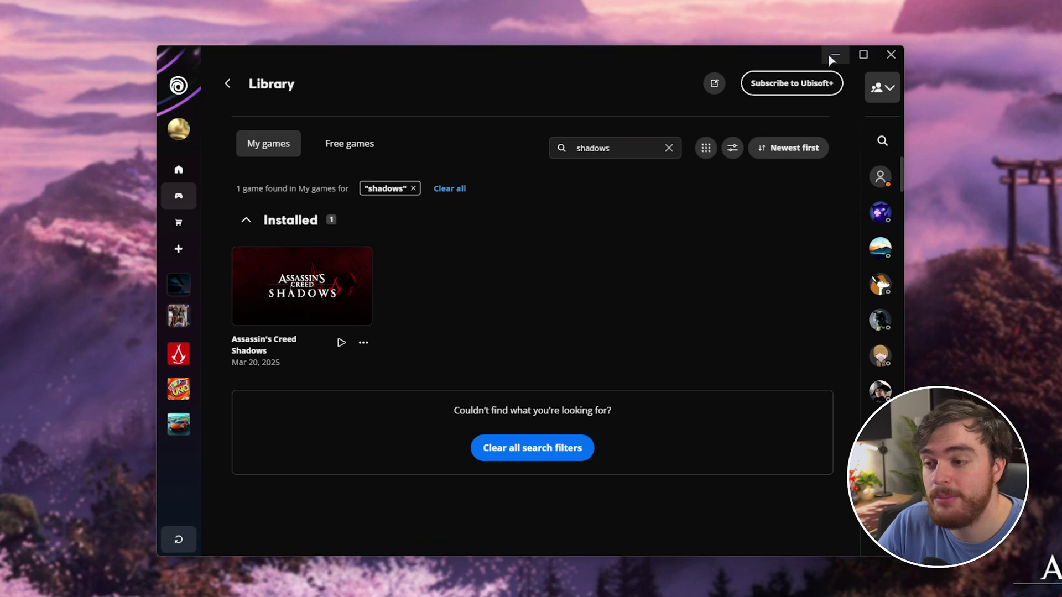